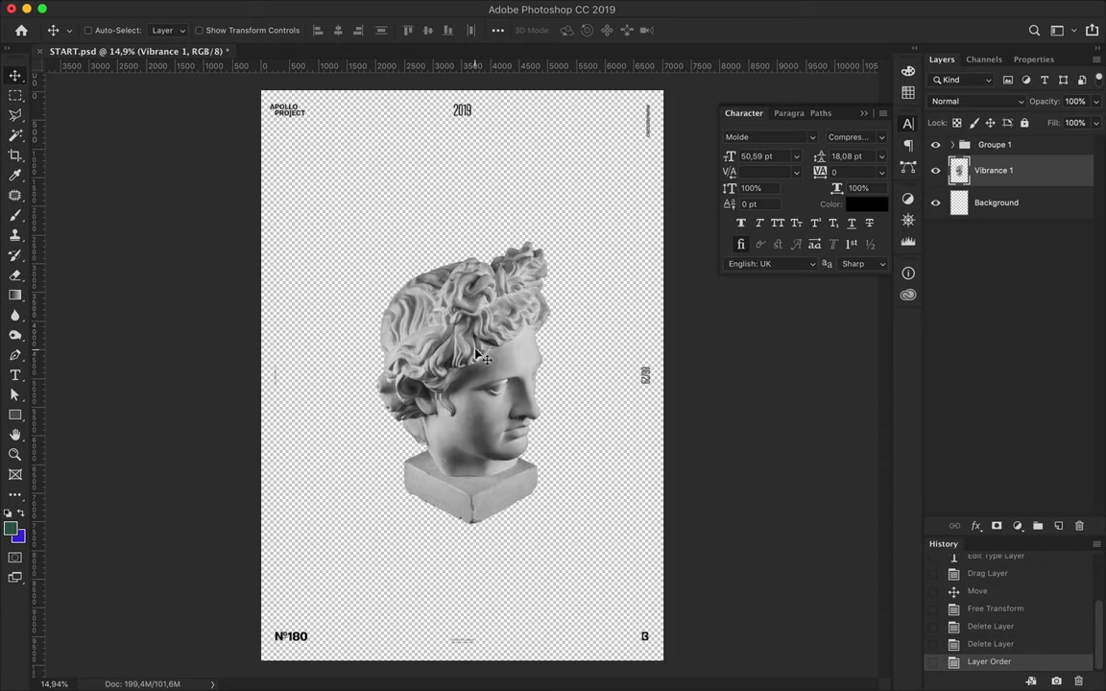
- Liquify the statue head with Forward Warp into large marble swirls, then add a new empty layer
left_click(441, 10)
left_click(432, 134)
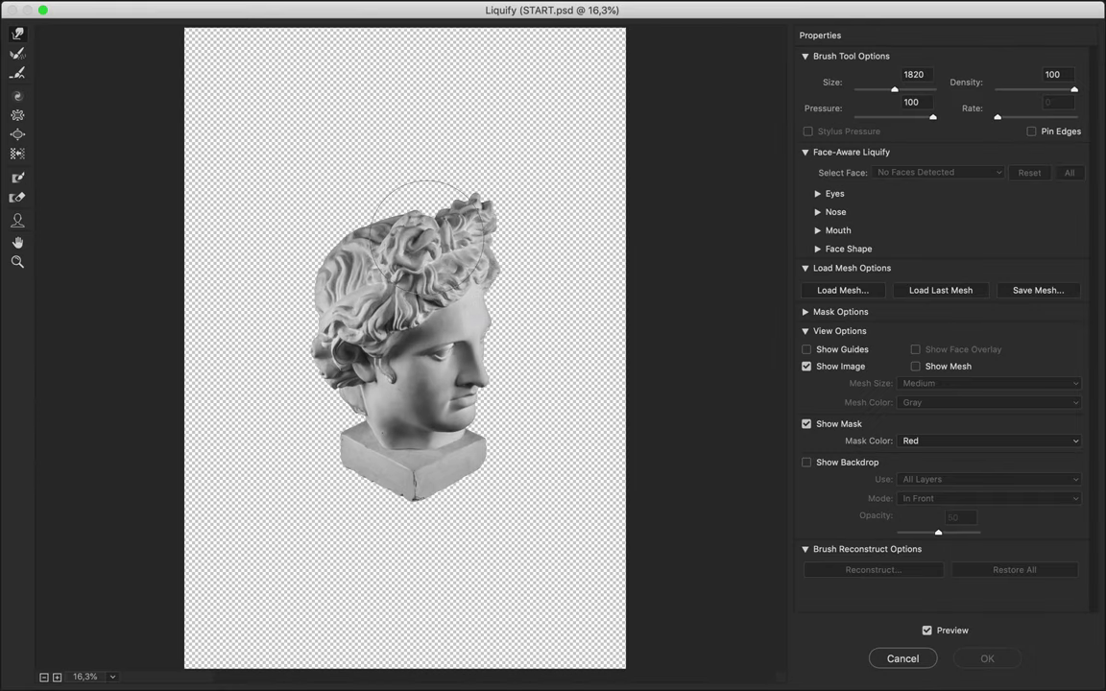
mouse_move(428, 248)
left_mouse_down()
mouse_move(493, 49)
mouse_move(259, 247)
mouse_move(580, 135)
mouse_move(461, 240)
mouse_move(395, 469)
mouse_move(291, 493)
mouse_move(247, 147)
mouse_move(604, 475)
mouse_move(384, 288)
mouse_move(637, 464)
mouse_move(384, 221)
mouse_move(463, 81)
mouse_move(518, 173)
mouse_move(220, 240)
mouse_move(699, 348)
mouse_move(116, 234)
mouse_move(480, 172)
left_mouse_up()
mouse_move(133, 428)
left_mouse_down()
mouse_move(247, 617)
mouse_move(168, 493)
mouse_move(168, 404)
left_mouse_up()
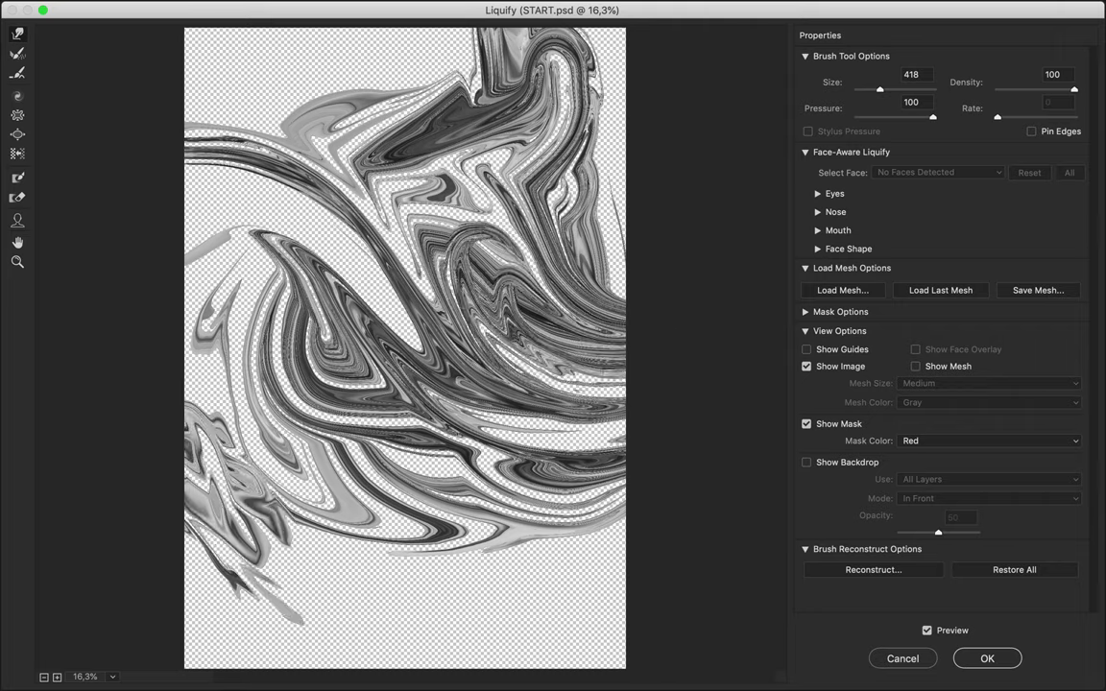
left_click_drag(350, 173, 139, 132)
mouse_move(461, 221)
left_mouse_down()
mouse_move(499, 250)
mouse_move(480, 76)
mouse_move(451, 125)
mouse_move(480, 230)
left_mouse_up()
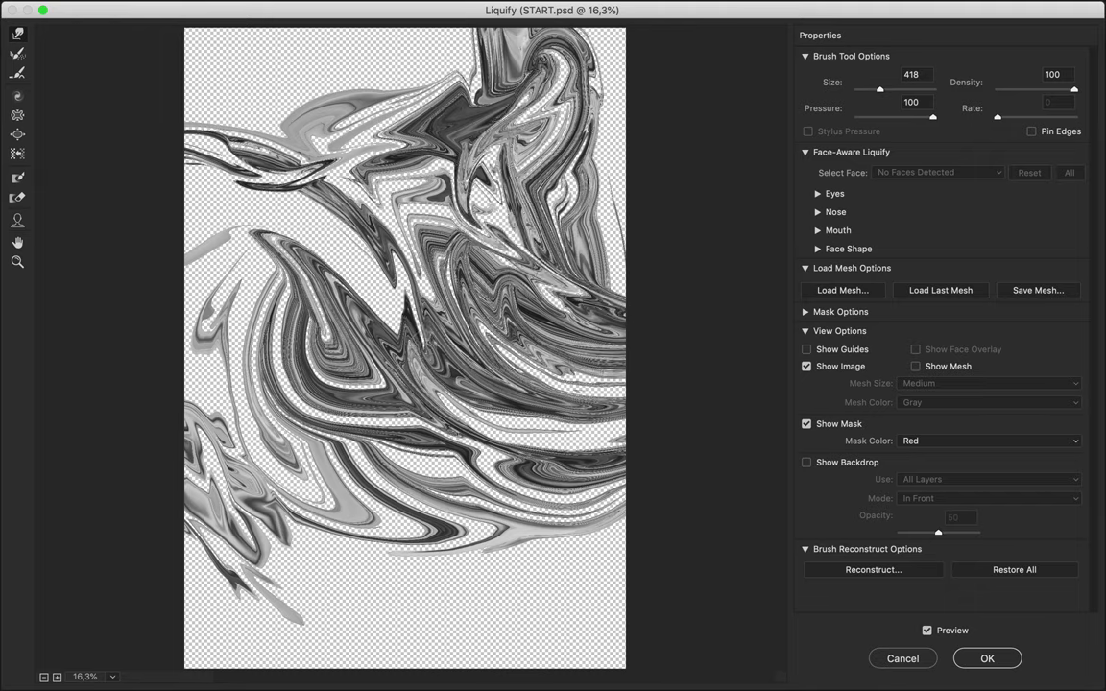
left_click(974, 657)
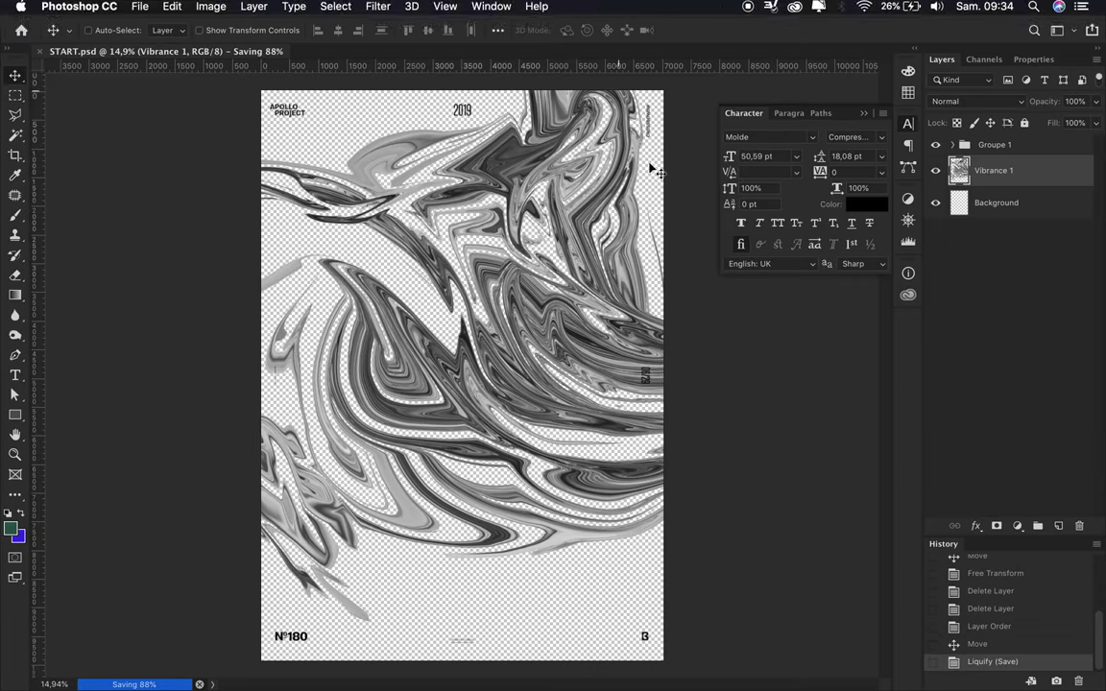
key("ctrl+shift+alt+n")
- Switch to the Brush tool and set its size to 1400
key("b")
left_click(908, 92)
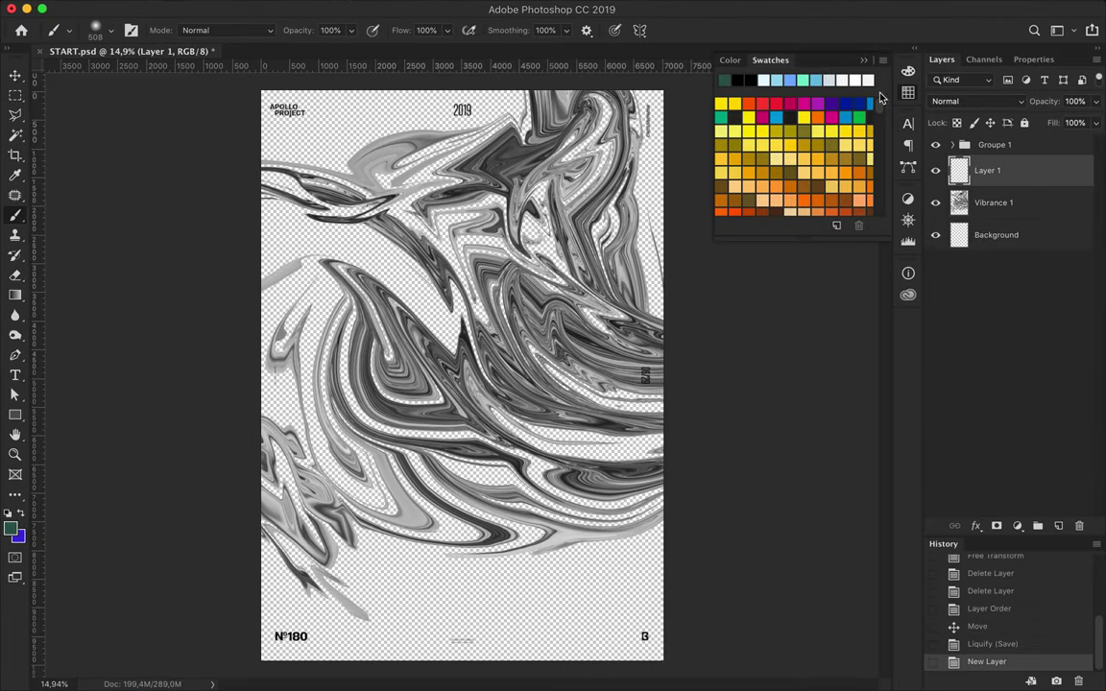
right_click(622, 96)
left_click_drag(718, 140, 732, 140)
key("Return")
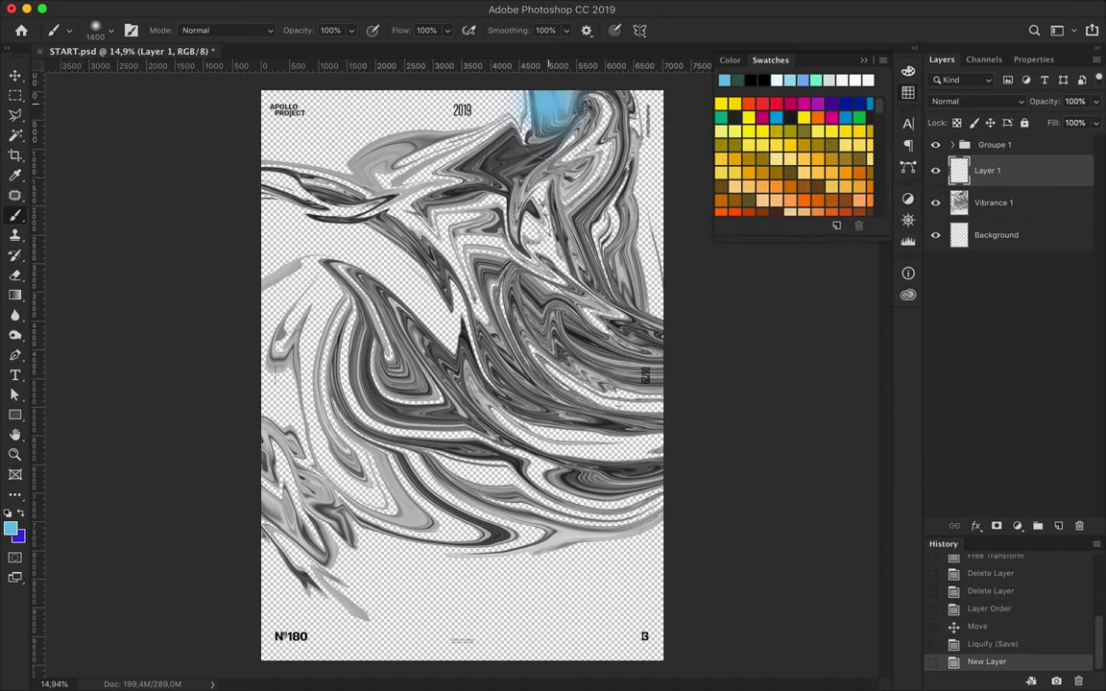
- Paint broad blue strokes across the top and lower left, then mint strokes through the middle
left_click_drag(537, 96, 662, 480)
left_click_drag(441, 447, 239, 173)
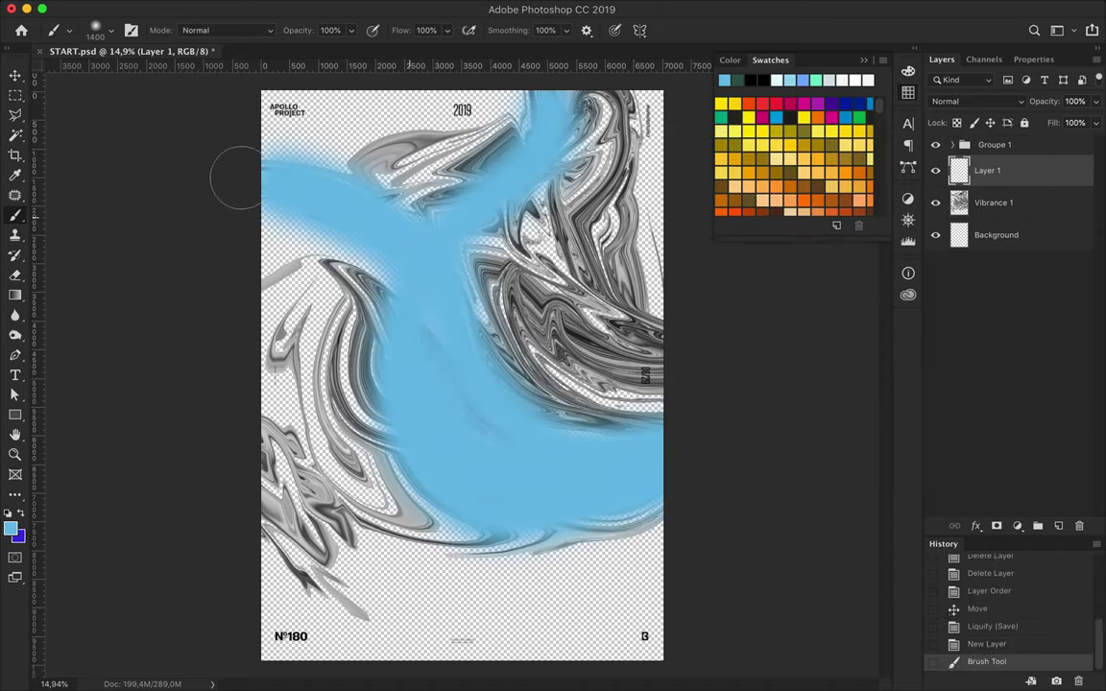
mouse_move(252, 430)
left_mouse_down()
mouse_move(361, 610)
mouse_move(662, 480)
left_mouse_up()
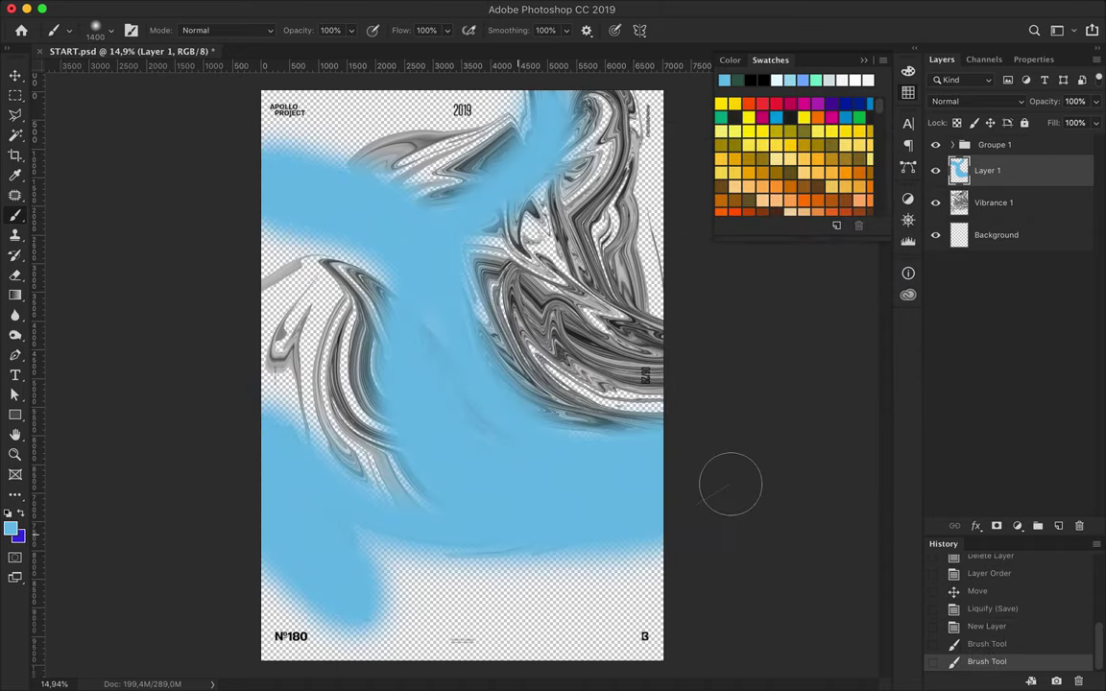
mouse_move(624, 96)
left_mouse_down()
mouse_move(537, 202)
mouse_move(518, 355)
mouse_move(369, 298)
mouse_move(643, 423)
left_mouse_up()
left_click_drag(287, 230, 276, 375)
left_click_drag(326, 135, 428, 157)
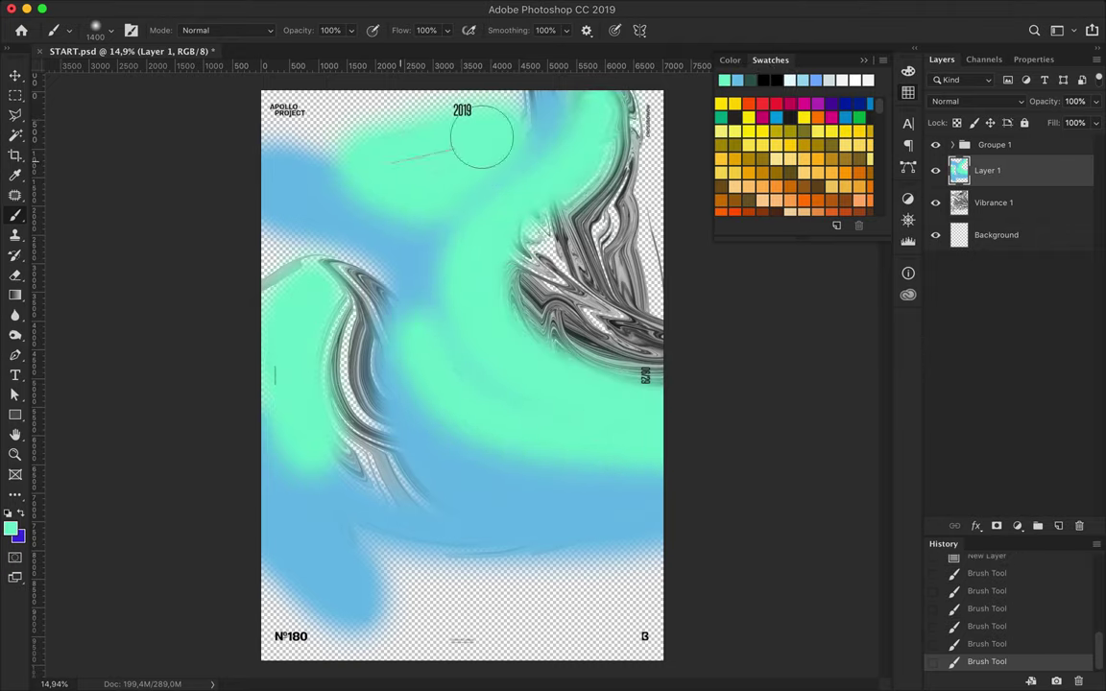
- Paint blue over the top-right, light blue over the grey swirls and lower band, and clip the layer
left_click(816, 80)
mouse_move(624, 92)
left_mouse_down()
mouse_move(538, 172)
mouse_move(499, 231)
mouse_move(676, 307)
left_mouse_up()
mouse_move(331, 250)
left_mouse_down()
mouse_move(345, 355)
mouse_move(327, 272)
left_mouse_up()
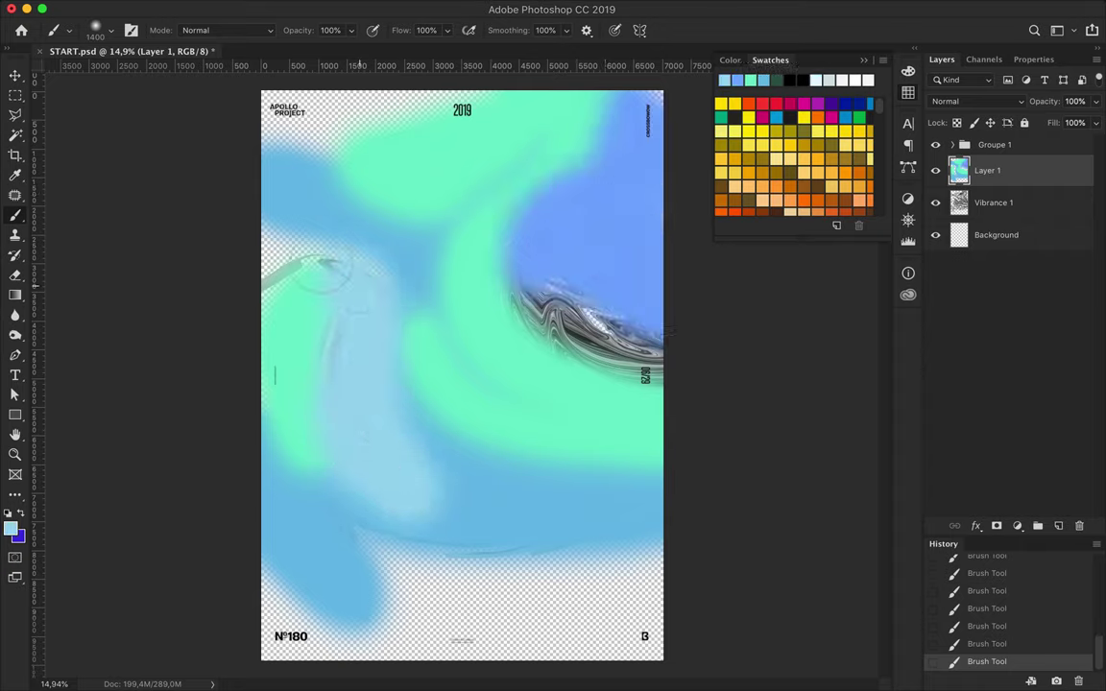
mouse_move(591, 365)
left_mouse_down()
mouse_move(537, 288)
mouse_move(576, 250)
left_mouse_up()
mouse_move(387, 499)
left_mouse_down()
mouse_move(537, 509)
mouse_move(585, 499)
left_mouse_up()
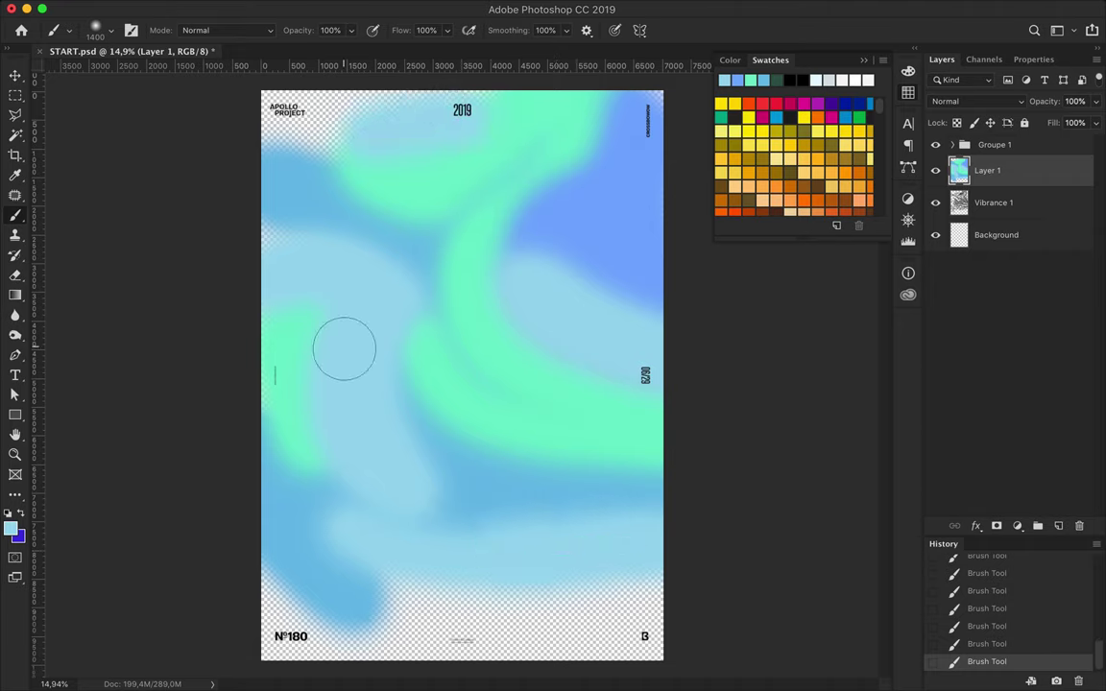
left_click(947, 186, "alt")
- Try Linear Dodge blending and a clipped Curves adjustment that brightens the image
left_click(974, 100)
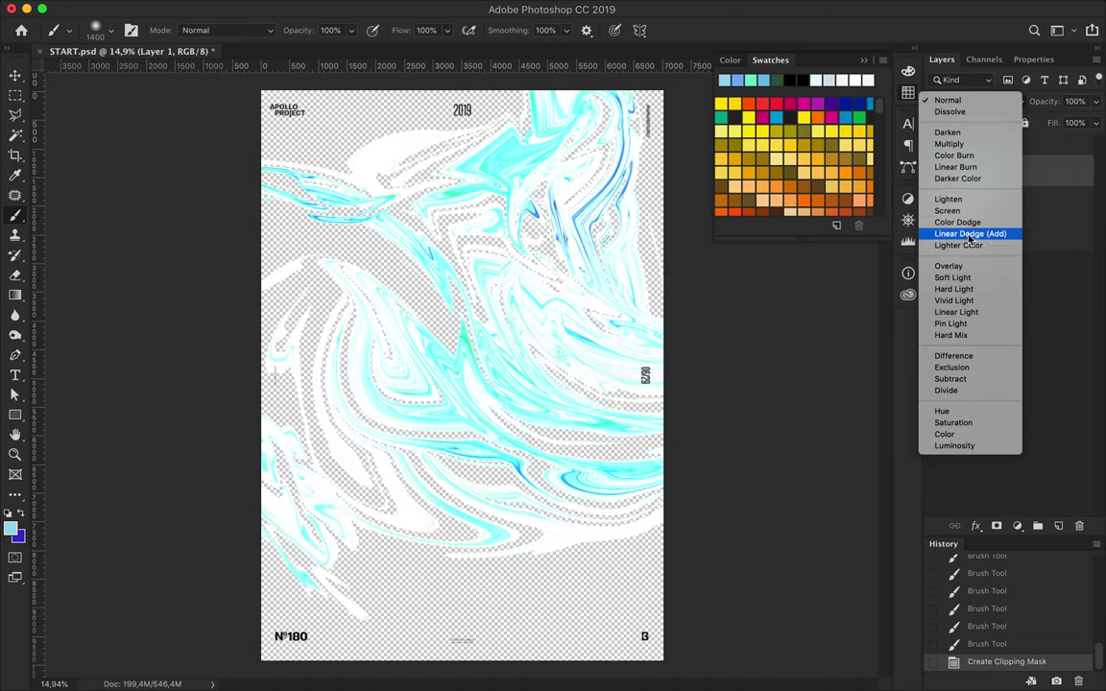
left_click(970, 235)
left_click(1017, 526)
left_click(1010, 615)
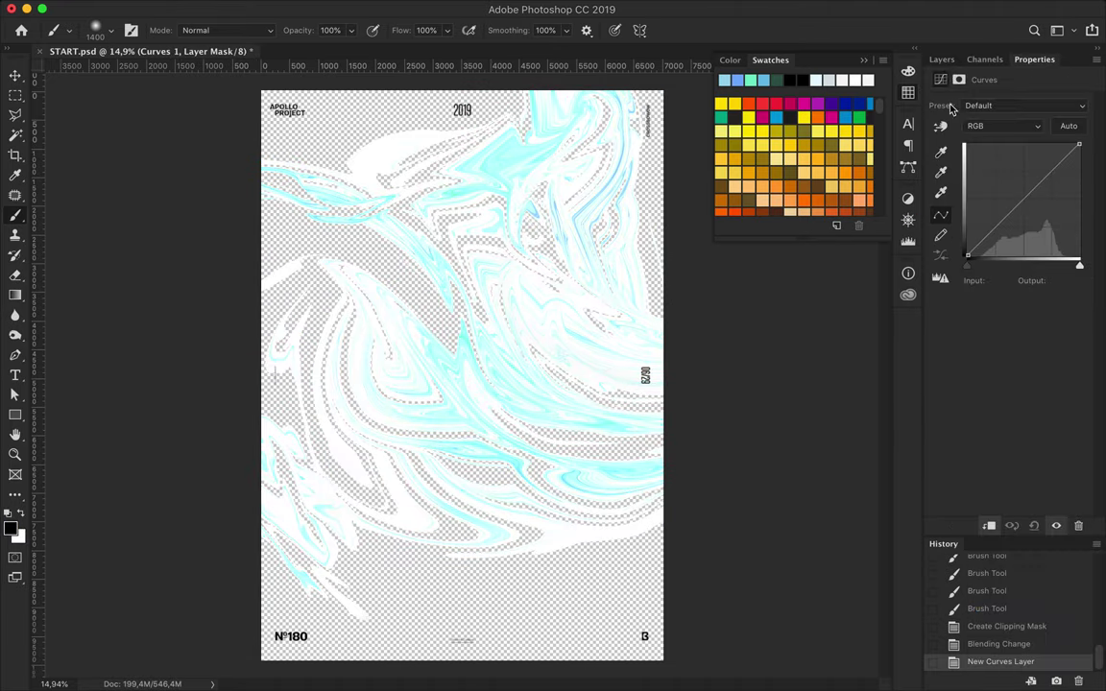
left_click(940, 60)
left_click(960, 216, "alt")
left_click(1033, 60)
mouse_move(967, 257)
left_mouse_down()
mouse_move(1051, 257)
mouse_move(1011, 153)
mouse_move(1027, 255)
mouse_move(1039, 179)
left_mouse_up()
mouse_move(1022, 232)
left_mouse_down()
mouse_move(1014, 181)
mouse_move(1017, 240)
mouse_move(1034, 183)
left_mouse_up()
- Delete the Curves layer, set the painted layer to Divide, and sample a swirl colour
left_click(942, 60)
key("Delete")
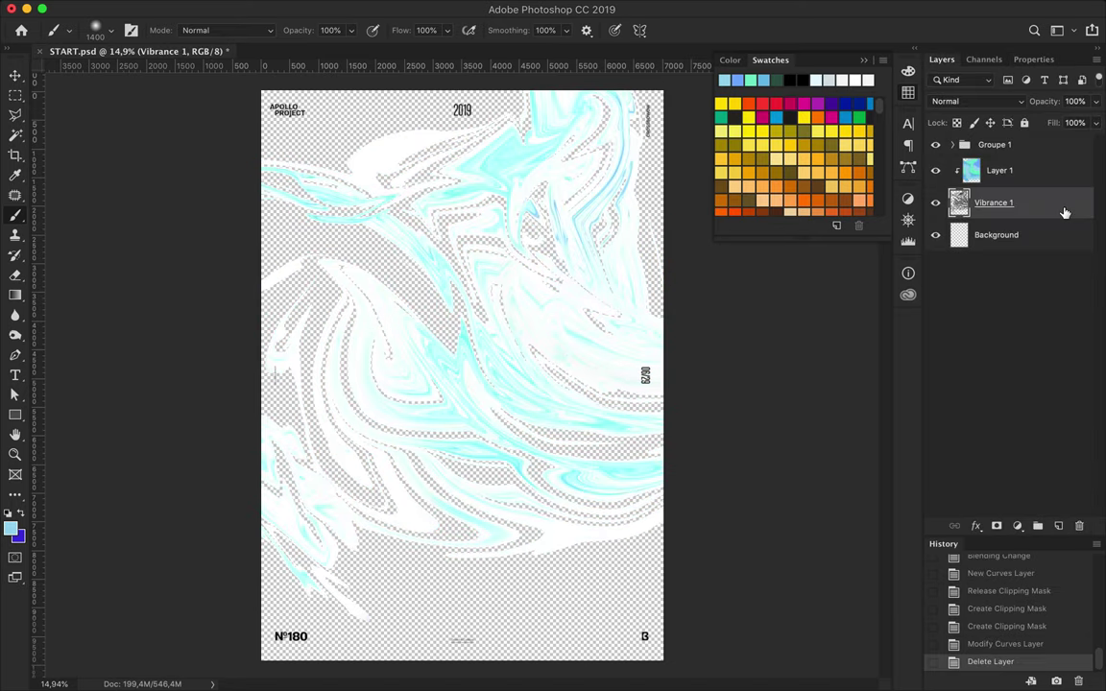
left_click(970, 100)
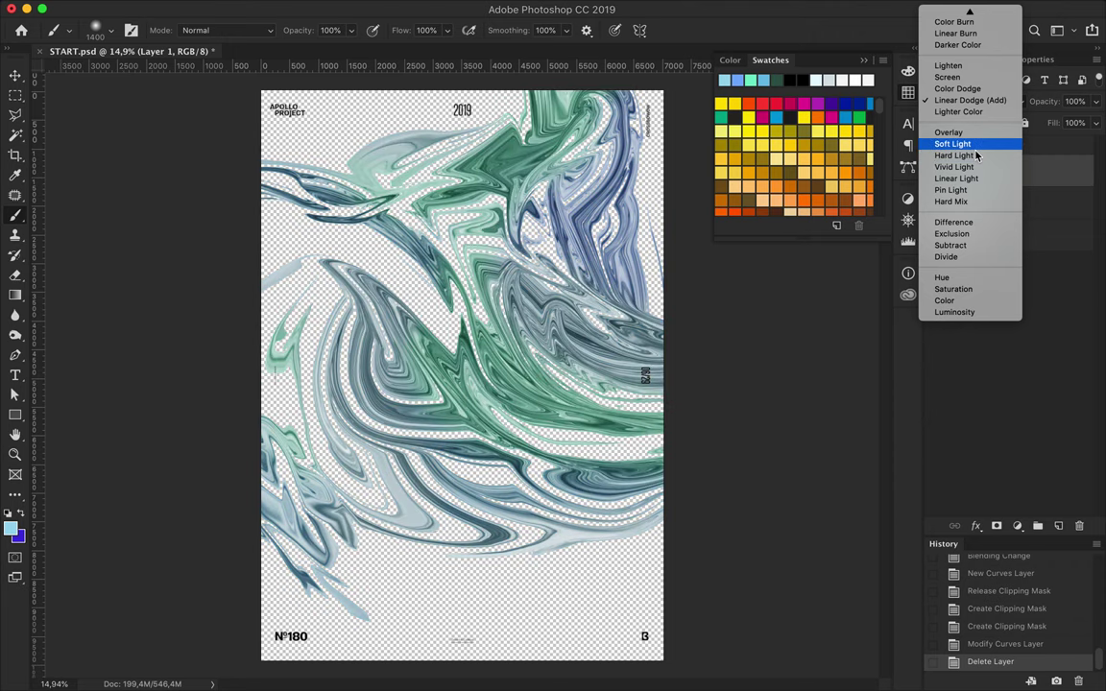
left_click(974, 257)
key("i")
left_click(455, 336)
- Sample another swirl colour and set the painted layer's blend mode to Color
left_click(505, 194)
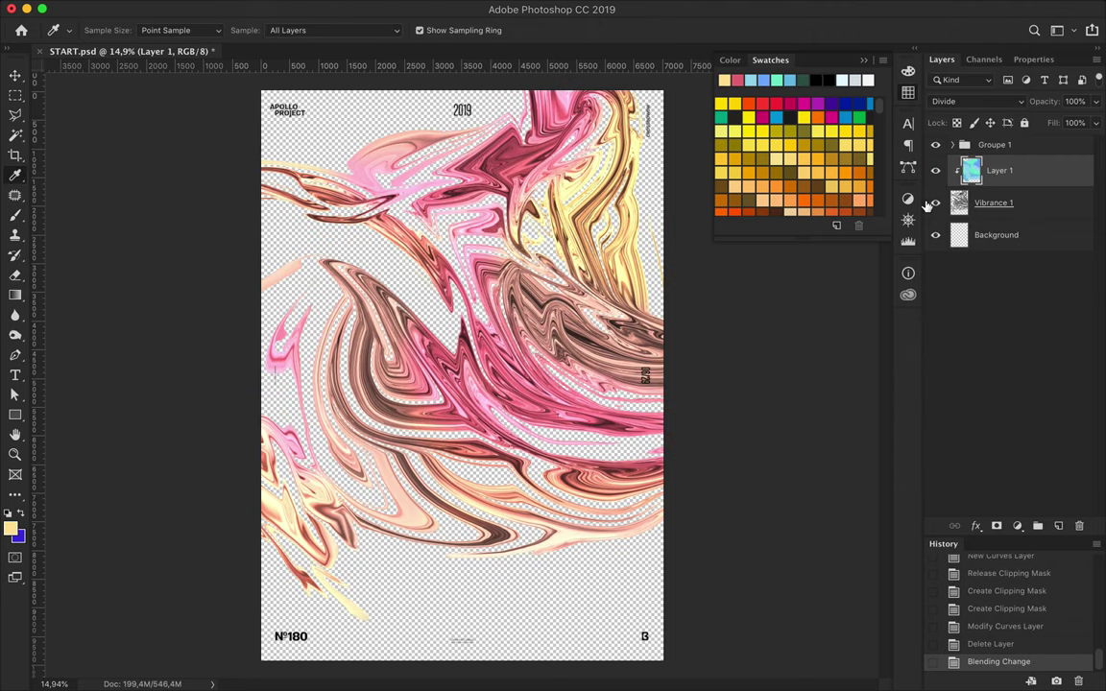
left_click(988, 100)
left_click(988, 145)
- Move a swirl copy above the colour layer and clip a Brightness/Contrast adjustment at brightness 150 to it
mouse_move(1031, 212)
left_mouse_down()
mouse_move(1017, 159)
mouse_move(1055, 147)
left_mouse_up()
left_click(1018, 525)
left_click(1008, 581)
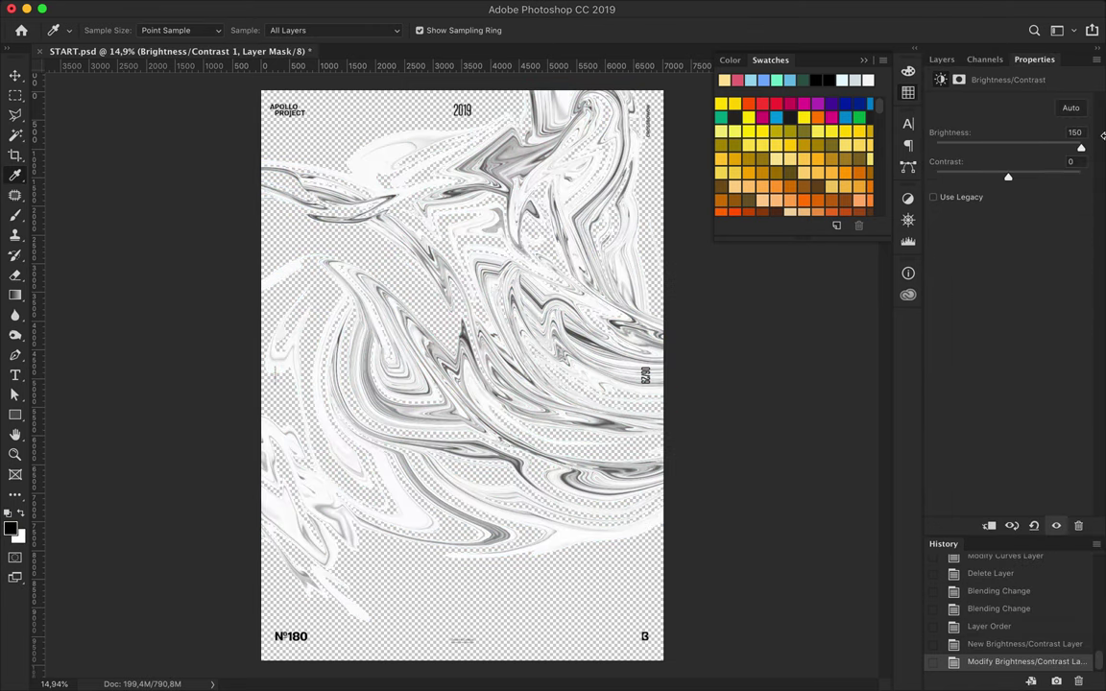
left_click_drag(1008, 177, 1070, 176)
left_click(941, 60)
left_click(989, 100)
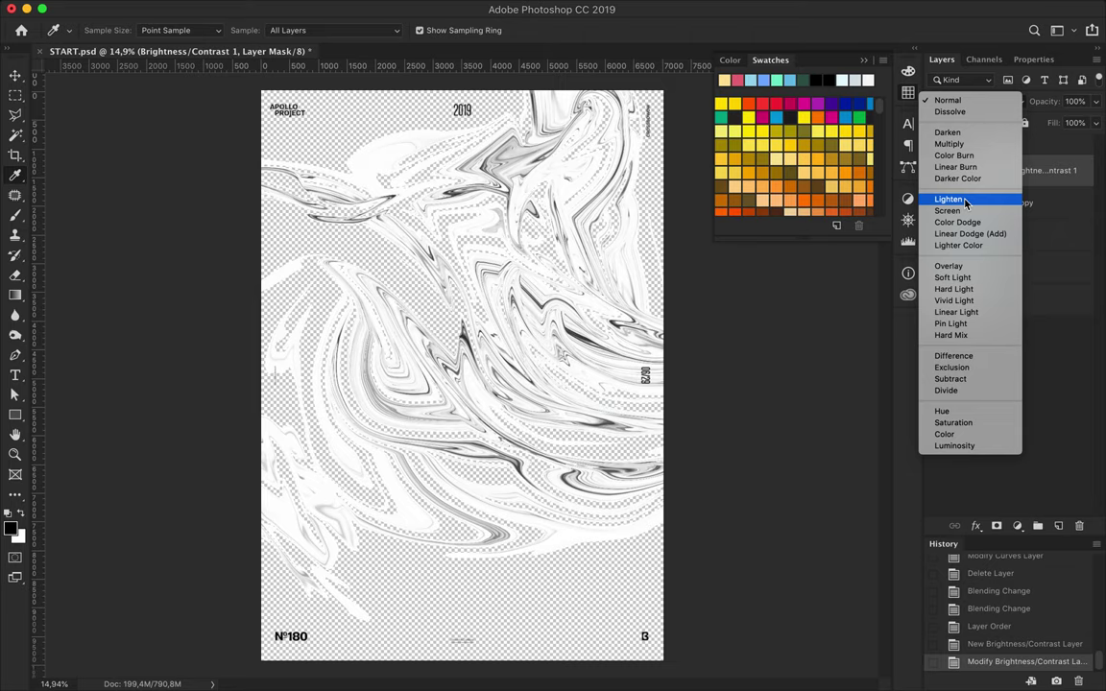
left_click(948, 100)
left_click(1012, 186, "alt")
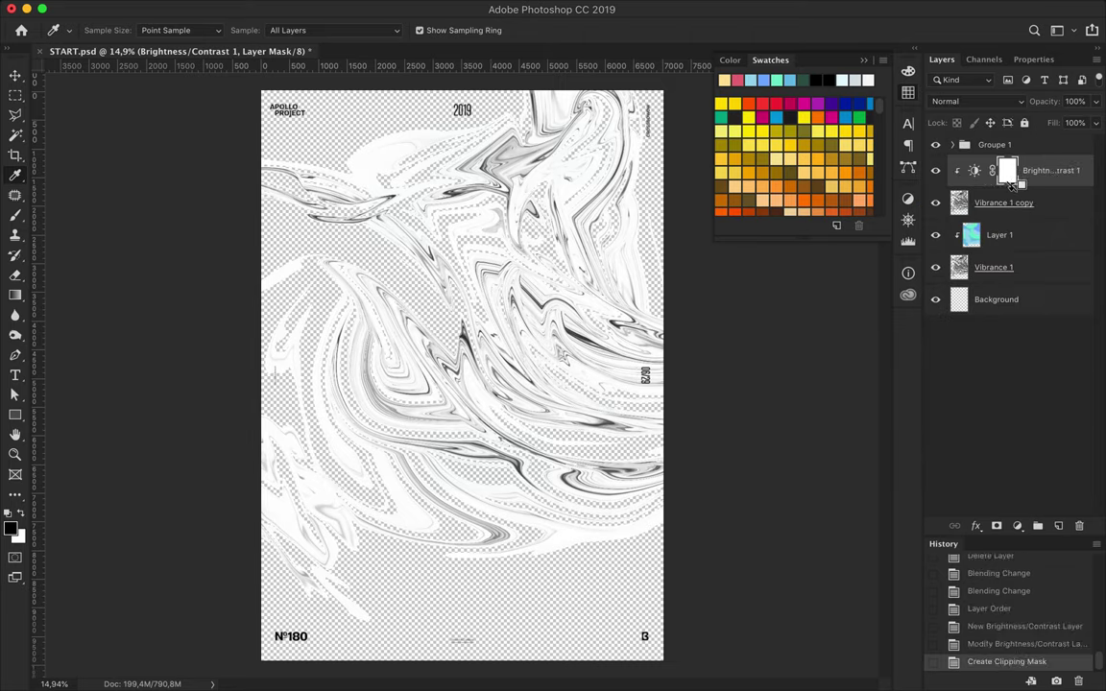
- Lower the Vibrance 1 copy's fill to 28%, delete it, and add a Levels adjustment to Vibrance 1
key("shift+2")
key("shift+8")
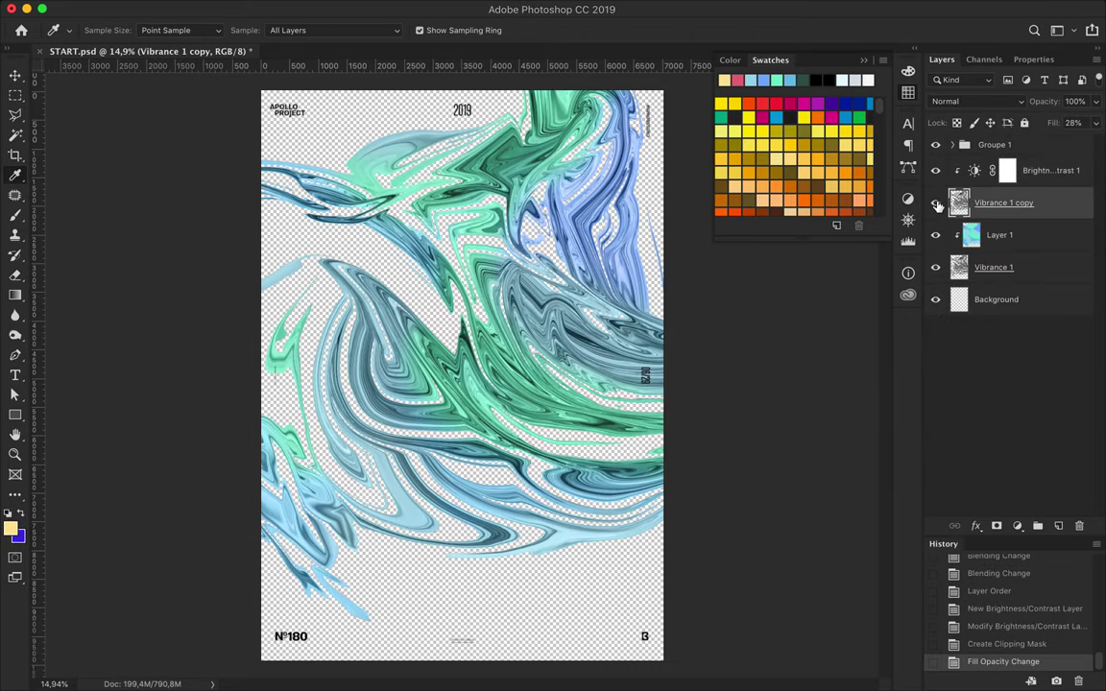
left_click(976, 101)
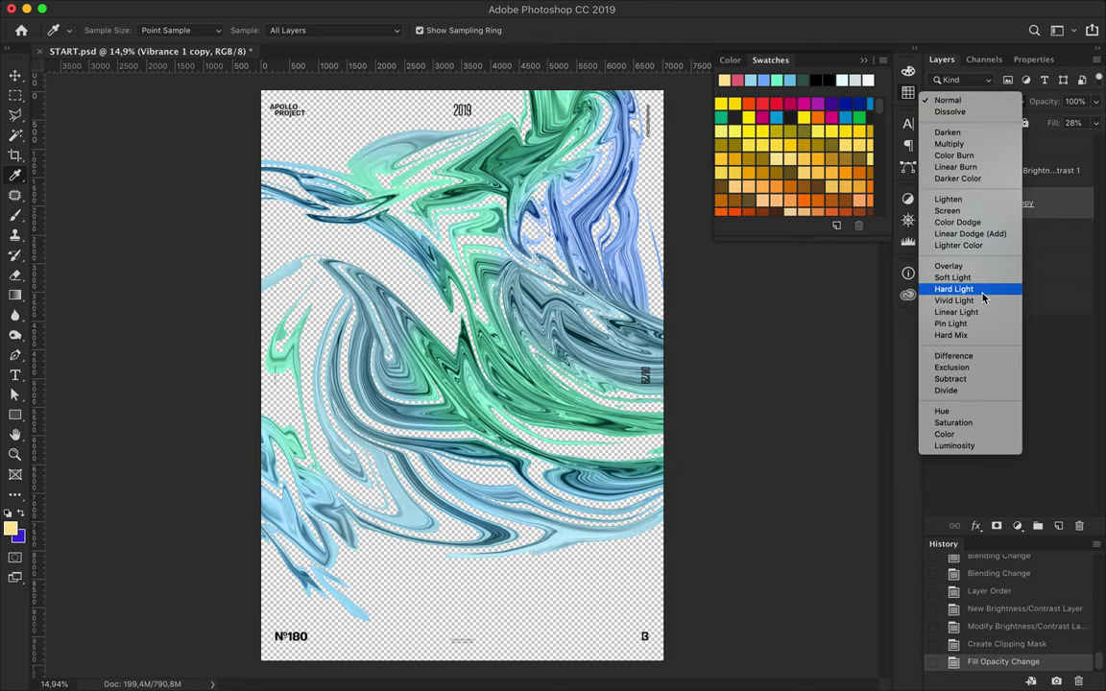
key("Escape")
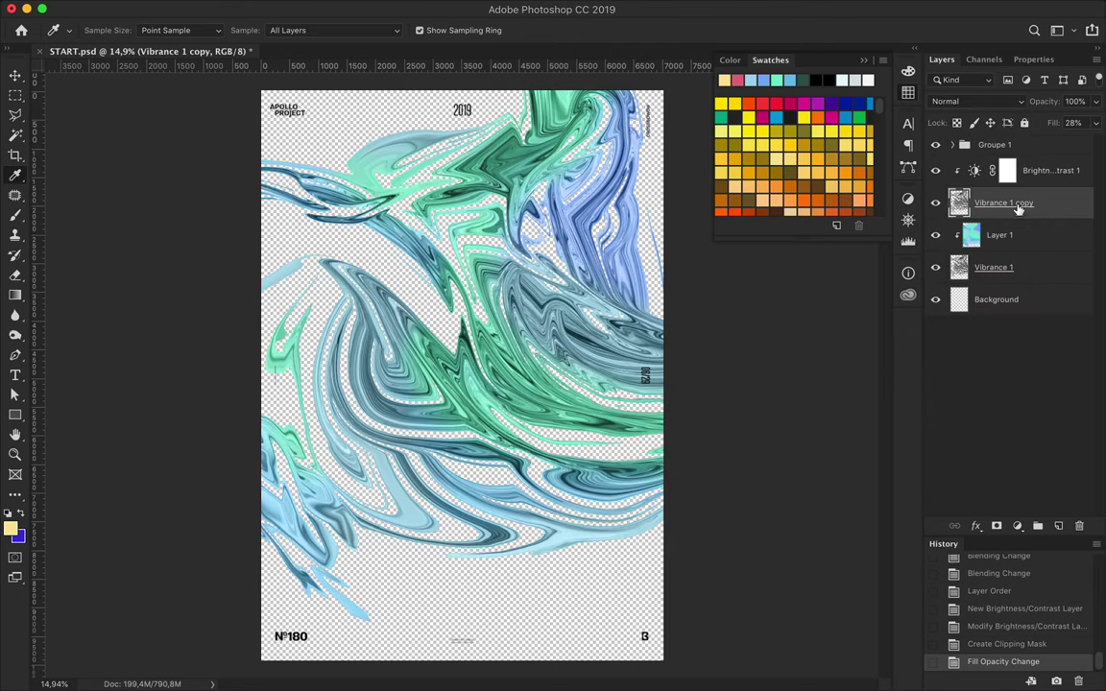
key("Delete")
left_click(996, 205, "shift")
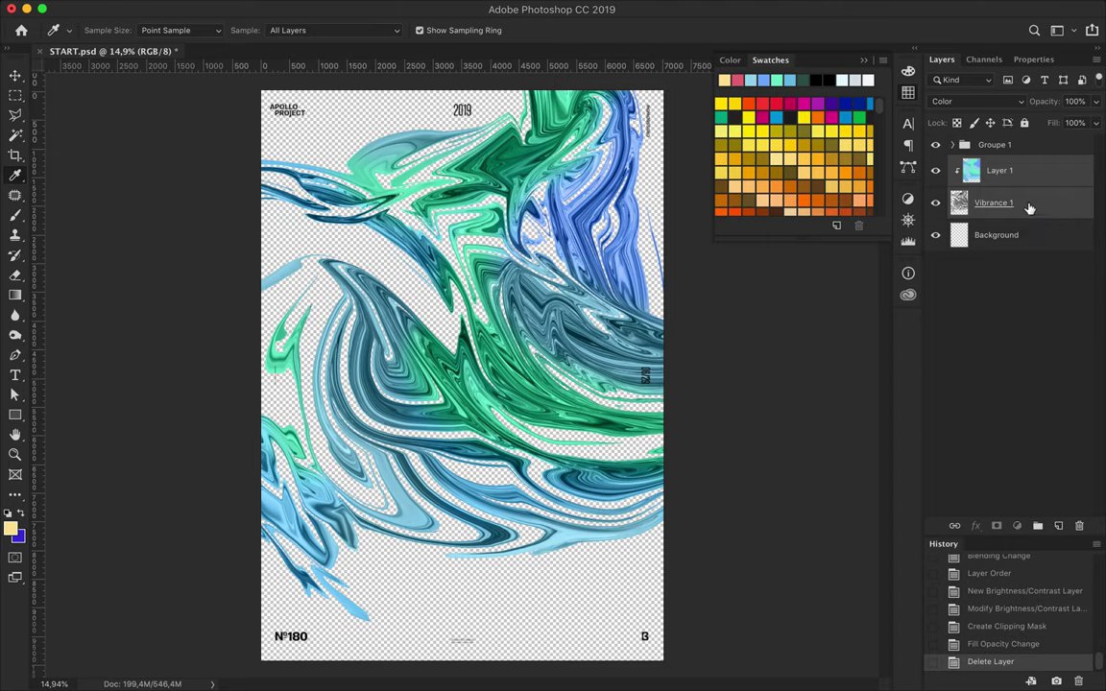
left_click(1028, 207)
left_click(1016, 524)
left_click(979, 608)
- Set the Levels input values to 39, 1.87 and 220
left_click_drag(1020, 219, 975, 218)
left_click_drag(1083, 219, 1004, 224)
key("b")
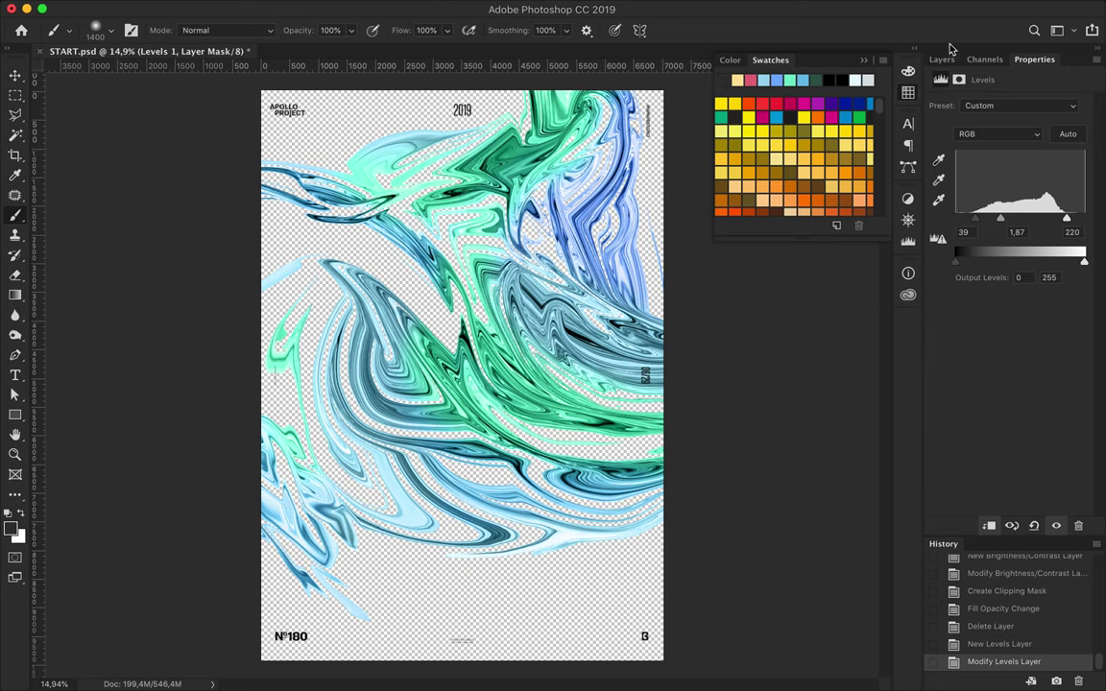
key("F7")
- Draw a pale blue rectangle covering the whole poster, placed just above Background
key("u")
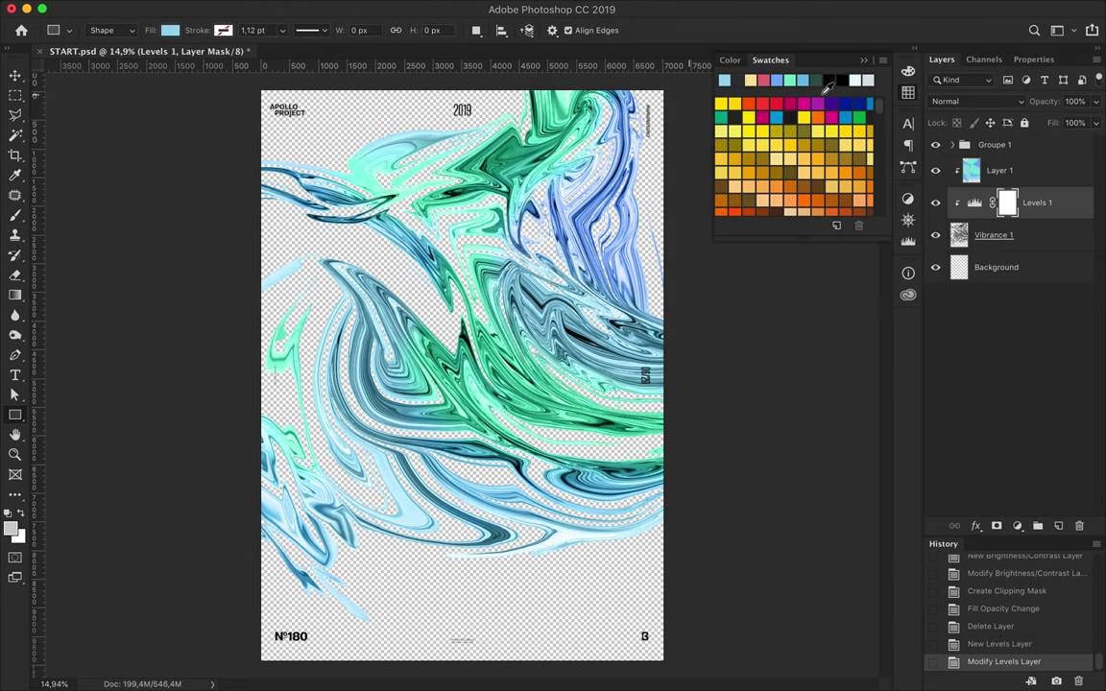
left_click_drag(366, 240, 666, 664)
key("F7")
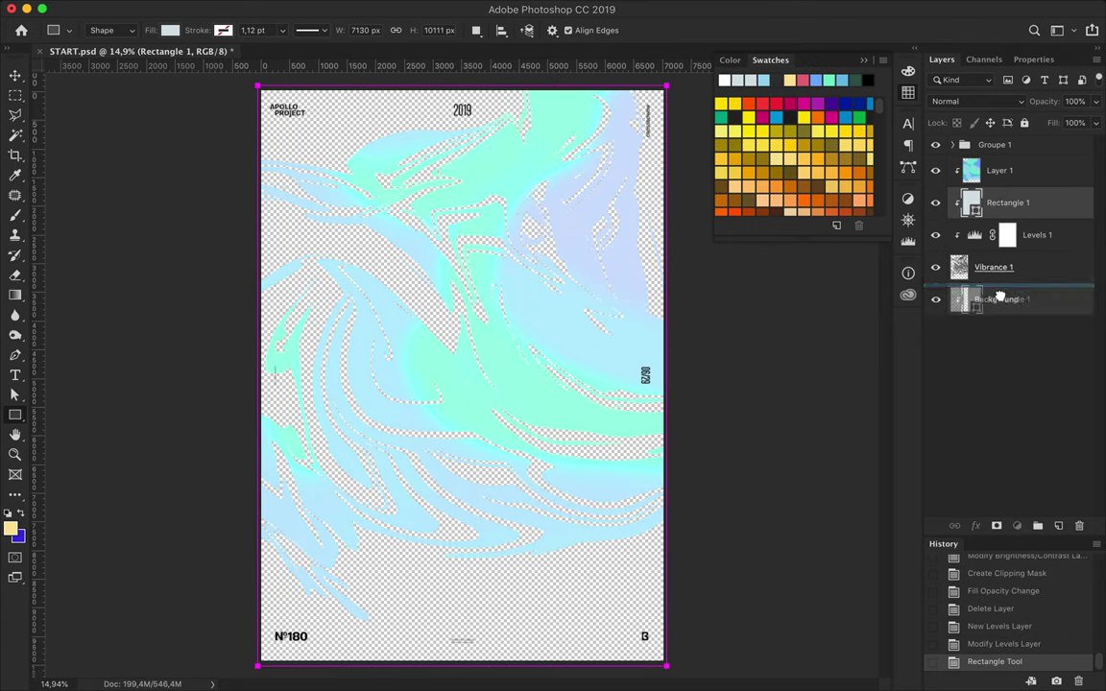
key("ctrl+shift+bracketleft")
left_click(170, 30)
left_click(242, 60)
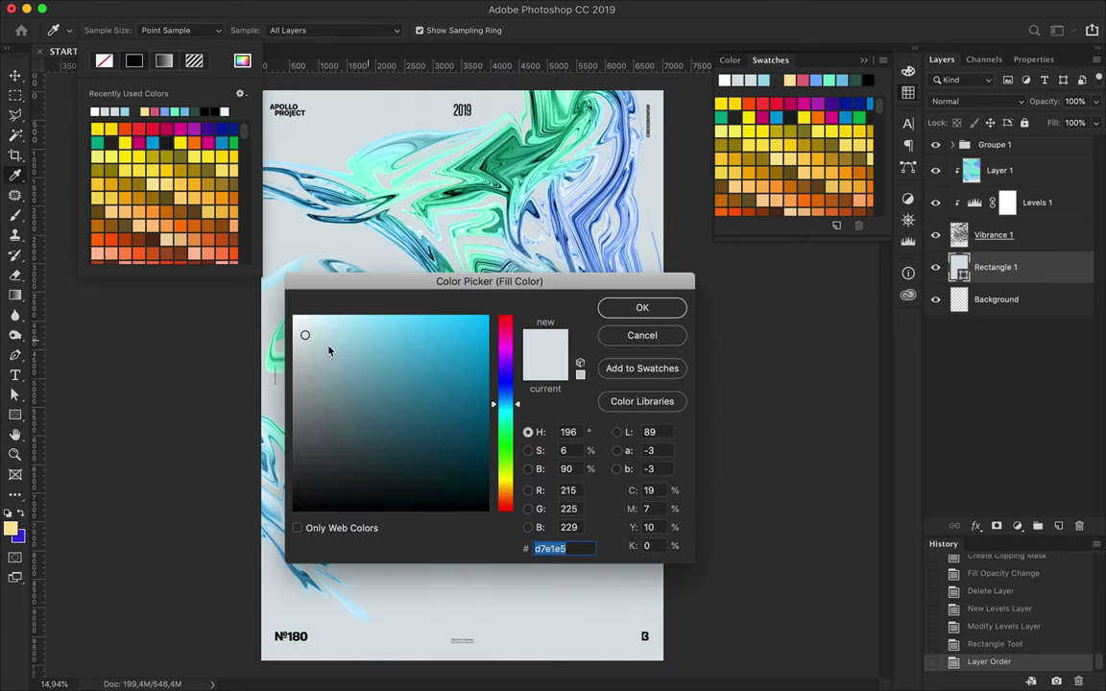
left_click(642, 307)
- Duplicate the painted colour and swirl layers and merge the copies into one layer
key("v")
left_click(993, 234)
left_click(1025, 179, "shift")
left_click_drag(1025, 180, 1025, 169)
key("ctrl+e")
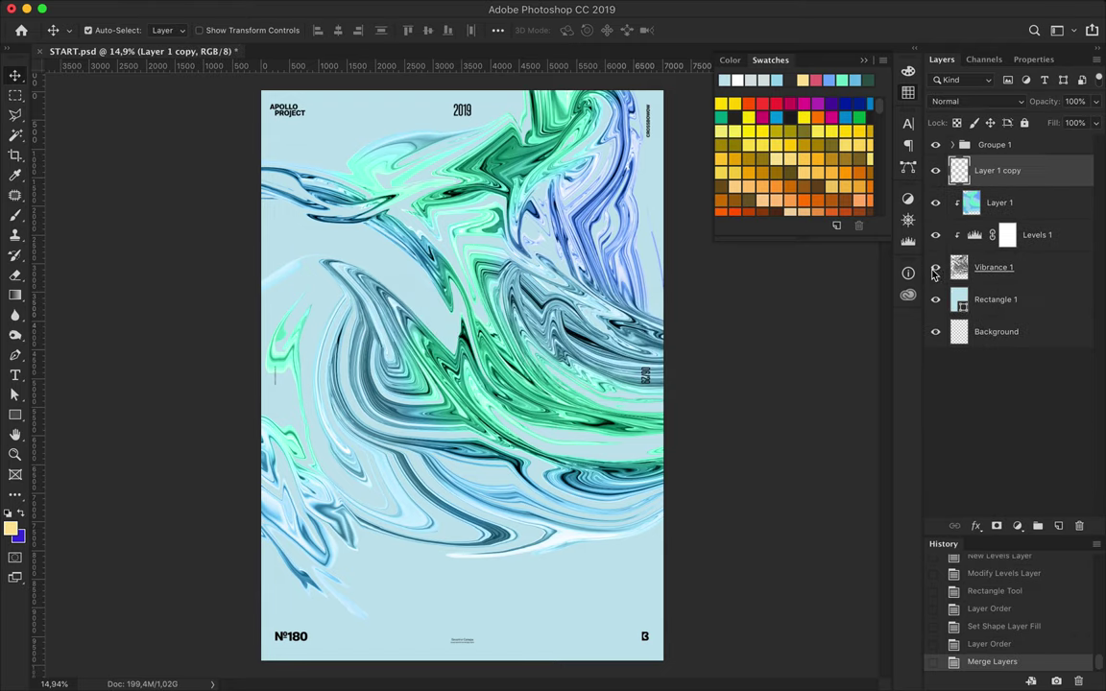
- Group the liquid marble layers and name the group Liquid
left_click(993, 267, "shift")
key("ctrl+g")
double_click(988, 164)
type("Liquid")
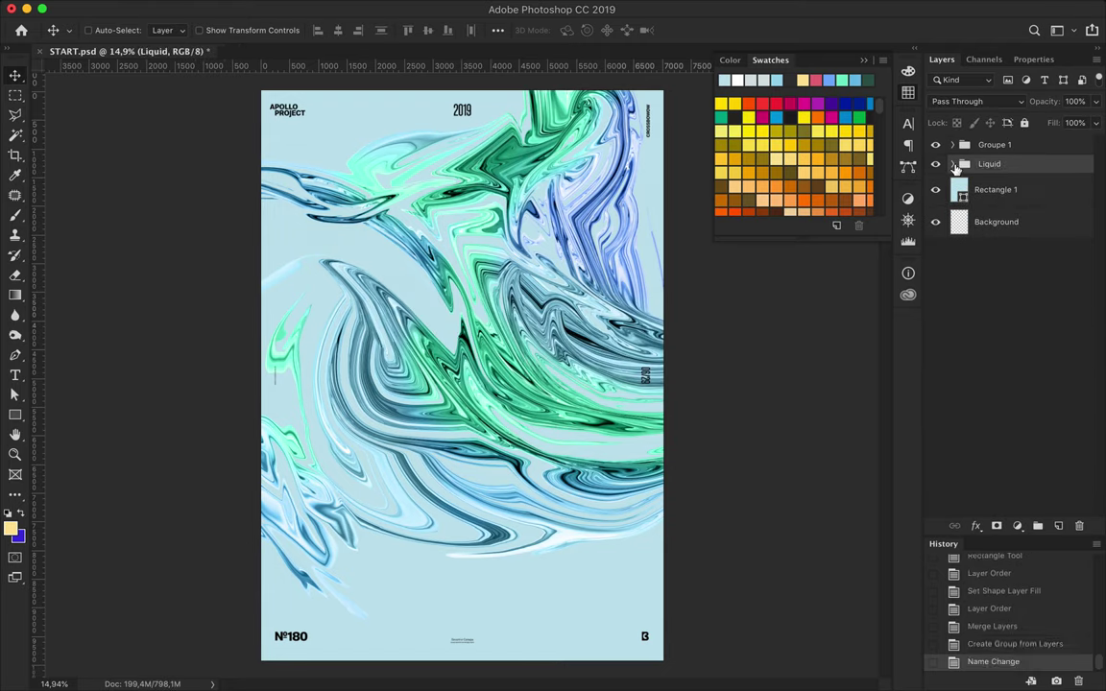
- Select Layer 1 copy inside the Liquid group and start a free transform on it
left_click(951, 164)
left_click(1007, 189)
key("ctrl+t")
right_click(509, 217)
- Warp Layer 1 copy, bending its lower part and pulling the top-left corner and left edge upward
left_click(537, 308)
mouse_move(451, 461)
left_mouse_down()
mouse_move(499, 543)
mouse_move(494, 352)
left_mouse_up()
mouse_move(493, 130)
left_mouse_down()
mouse_move(573, 197)
mouse_move(525, 161)
left_mouse_up()
scroll(467, 367, "down", 2)
left_click_drag(287, 113, 328, 95)
left_click_drag(285, 270, 226, 169)
- Raise the swirl's bottom corners and upper middle, commit the warp, and duplicate the layer
left_click_drag(403, 582, 394, 503)
left_click_drag(285, 430, 277, 407)
left_click_drag(662, 525, 669, 514)
left_click_drag(530, 278, 531, 230)
key("Return")
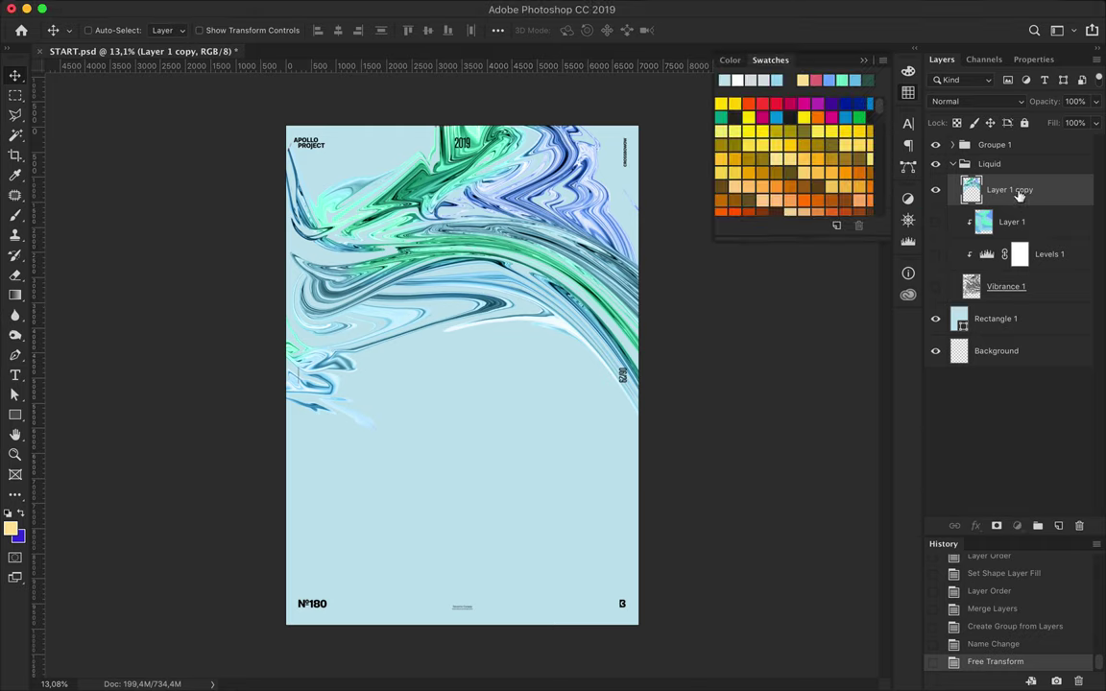
key("super+j")
left_click(377, 9)
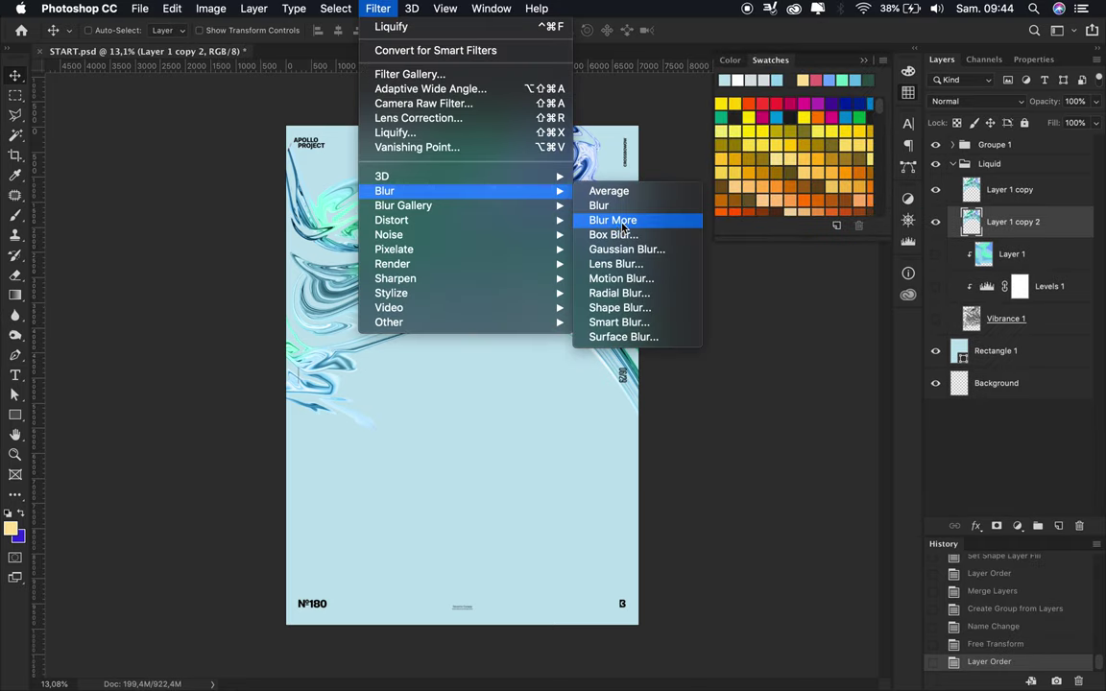
- Apply a strong Gaussian blur to the duplicate, merge it into the Blur layer, and set it to Multiply
left_click(623, 249)
left_click_drag(720, 361, 791, 361)
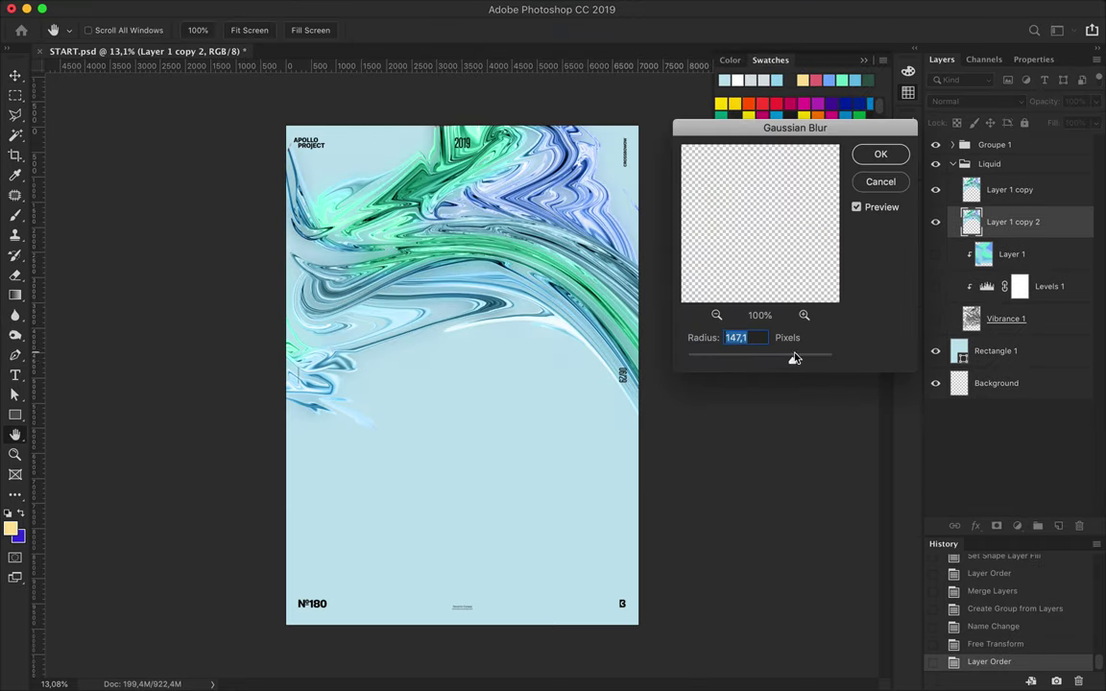
left_click(880, 154)
type("Blur")
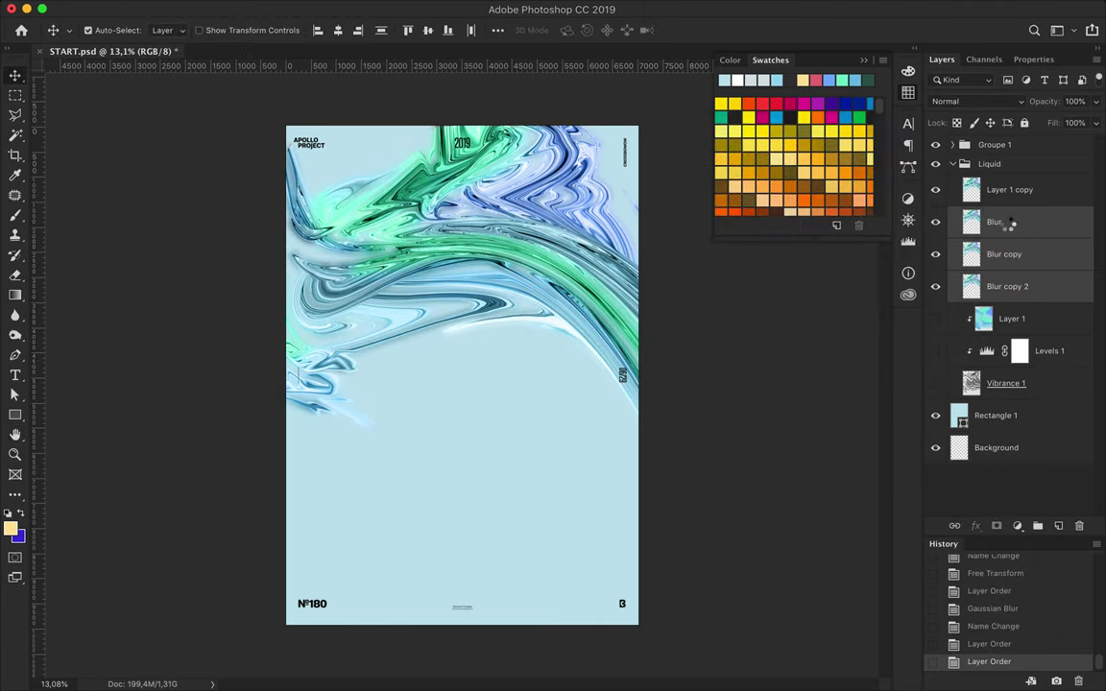
key("ctrl+e")
left_click(977, 100)
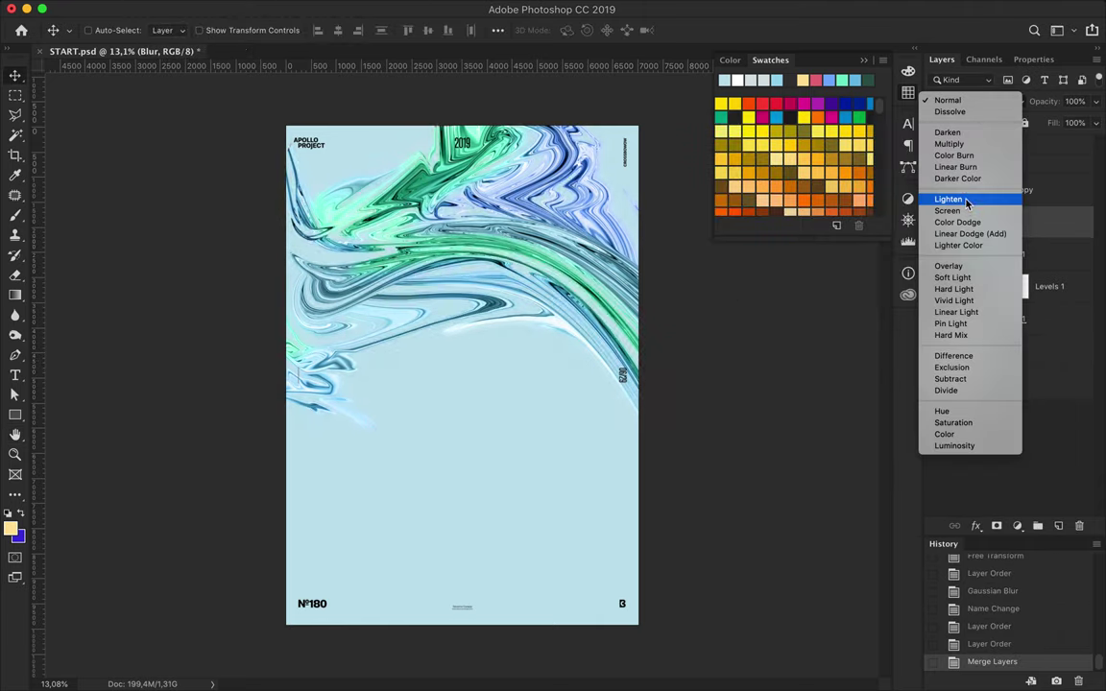
left_click(950, 141)
- Warp the Blur layer's bottom edge downward and shift the blurred shadow into position
key("ctrl+t")
right_click(573, 248)
left_click(605, 346)
left_click_drag(399, 460, 407, 488)
left_click_drag(534, 460, 537, 472)
key("Return")
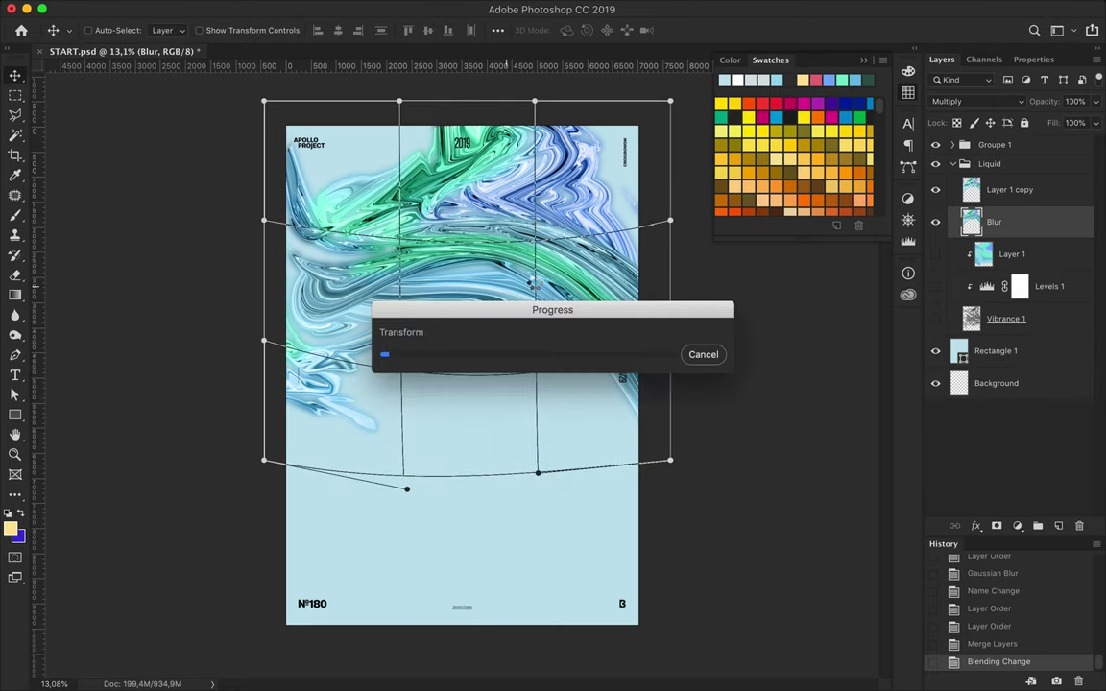
mouse_move(542, 315)
left_mouse_down()
mouse_move(689, 244)
mouse_move(467, 191)
mouse_move(458, 354)
mouse_move(839, 190)
mouse_move(839, 203)
left_mouse_up()
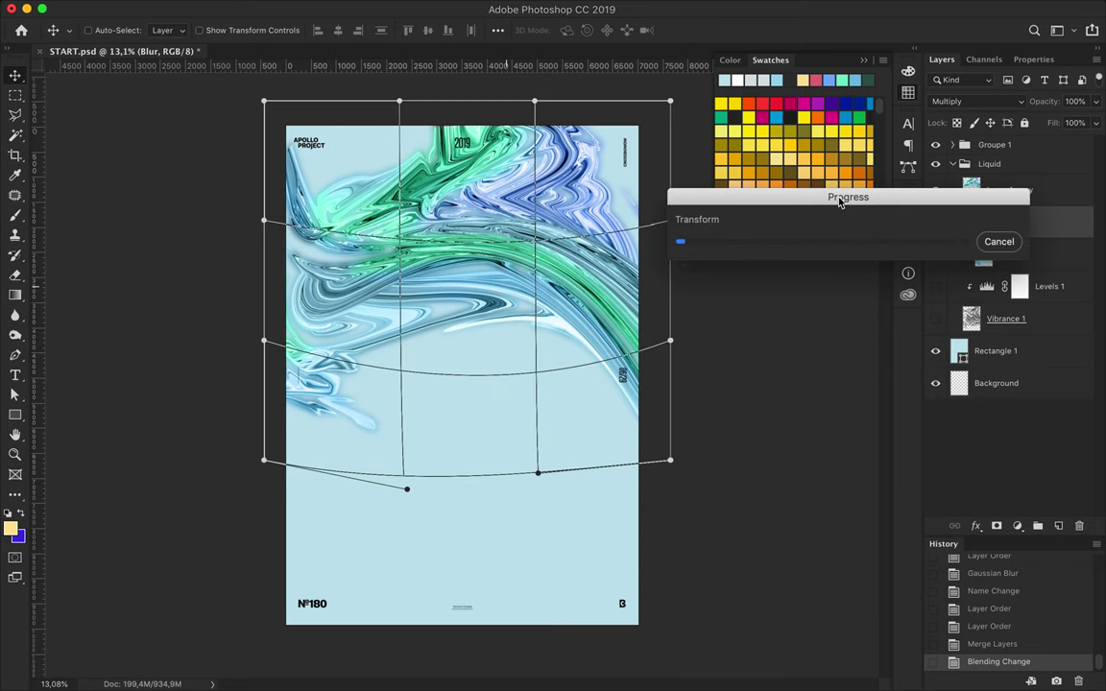
mouse_move(434, 367)
left_mouse_down()
mouse_move(432, 348)
mouse_move(431, 358)
left_mouse_up()
- Set the Blur layer back to Normal and soften it with another Gaussian blur
left_click(986, 100)
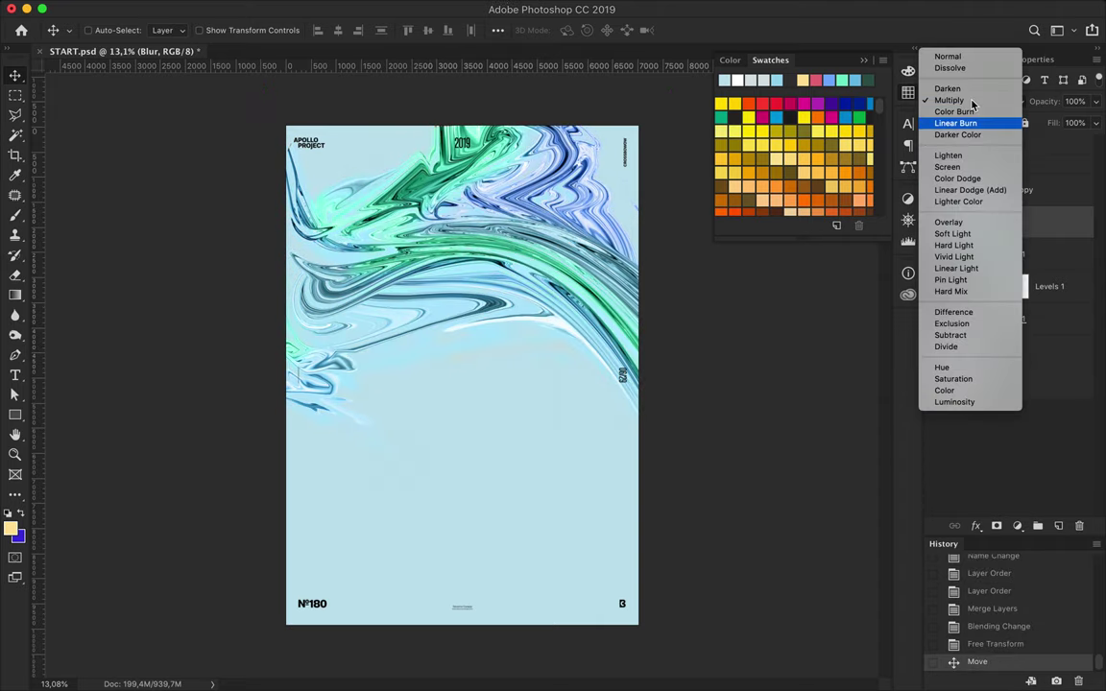
left_click(954, 57)
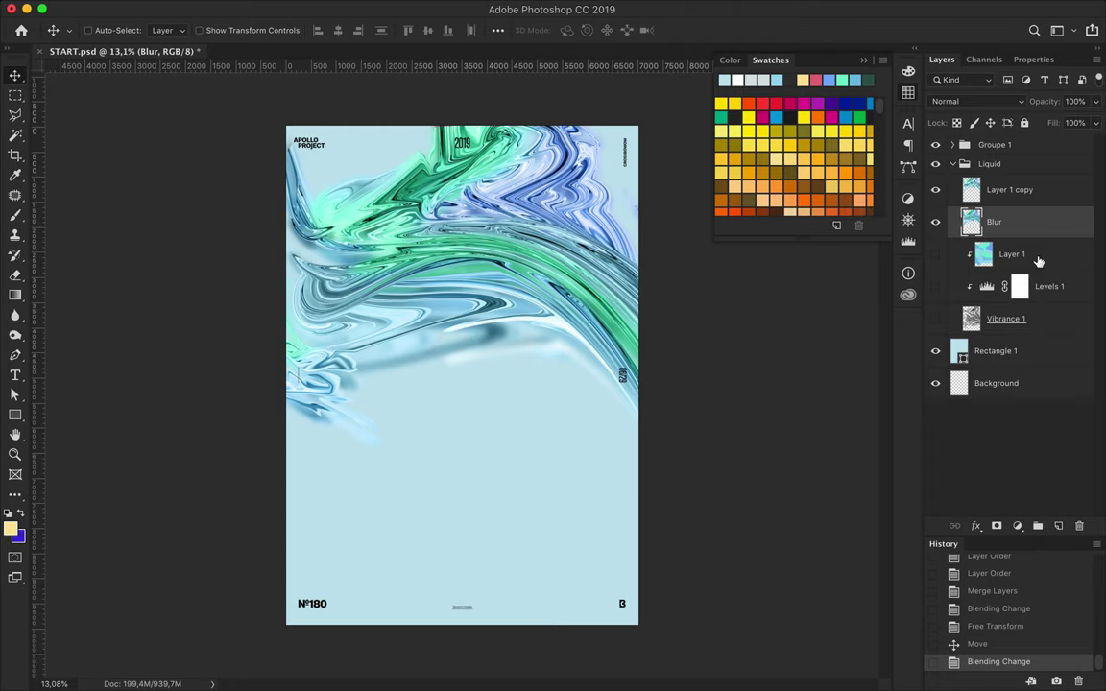
left_click(341, 9)
left_click(617, 253)
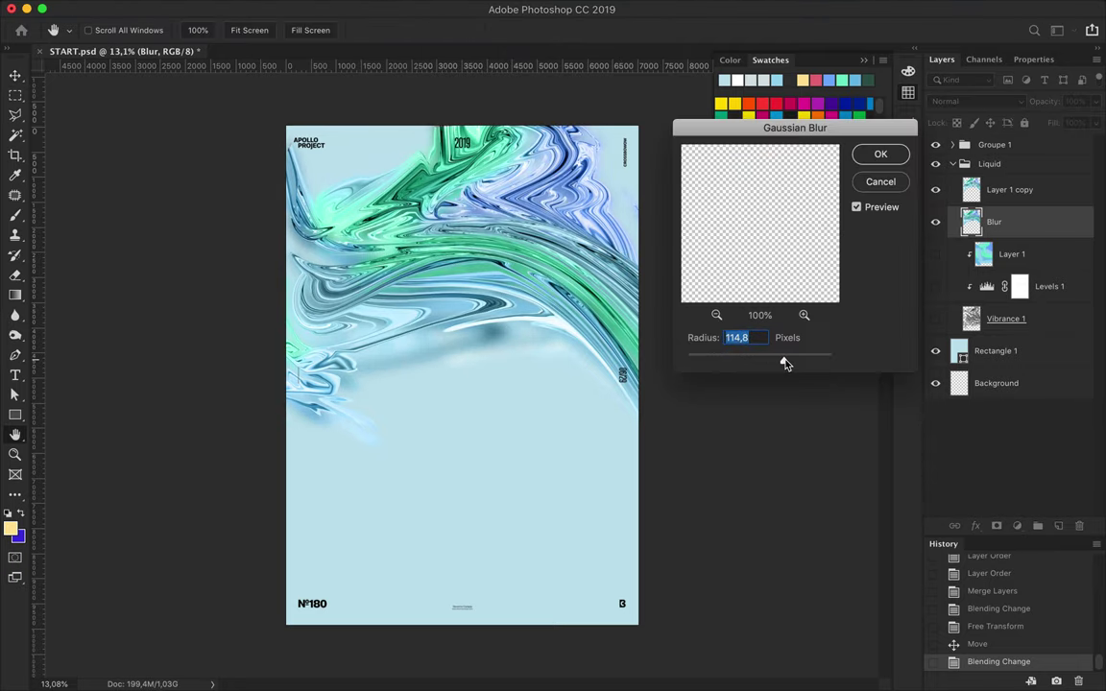
left_click(881, 154)
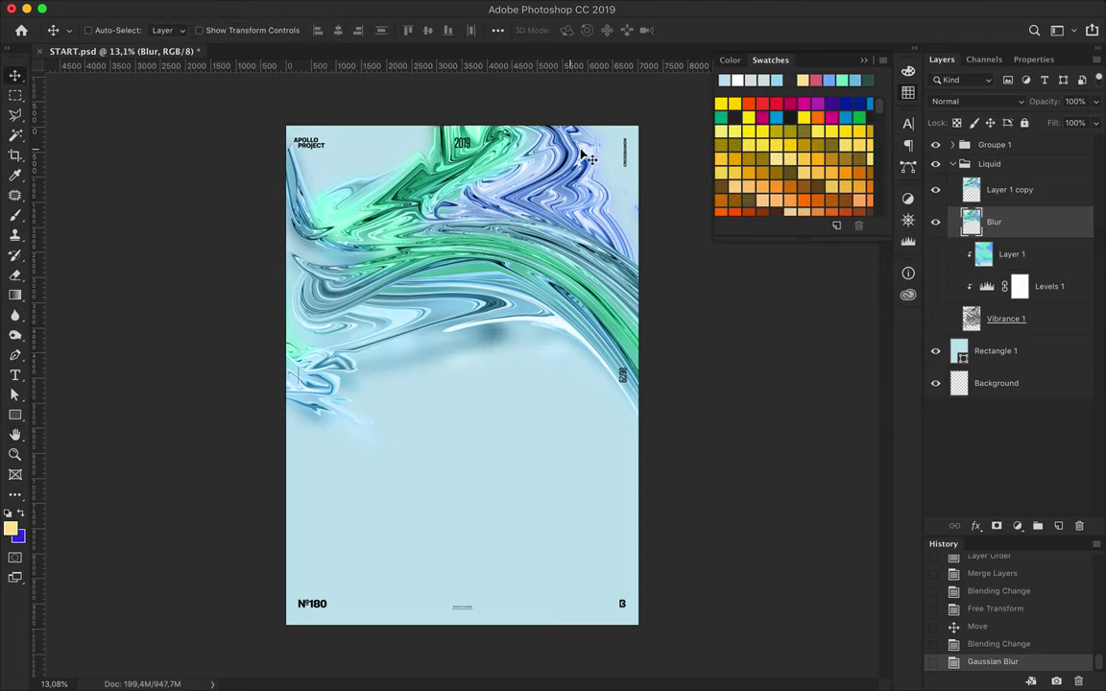
- Add the text '#180' on the poster and scale it up large
key("t")
left_click(369, 487)
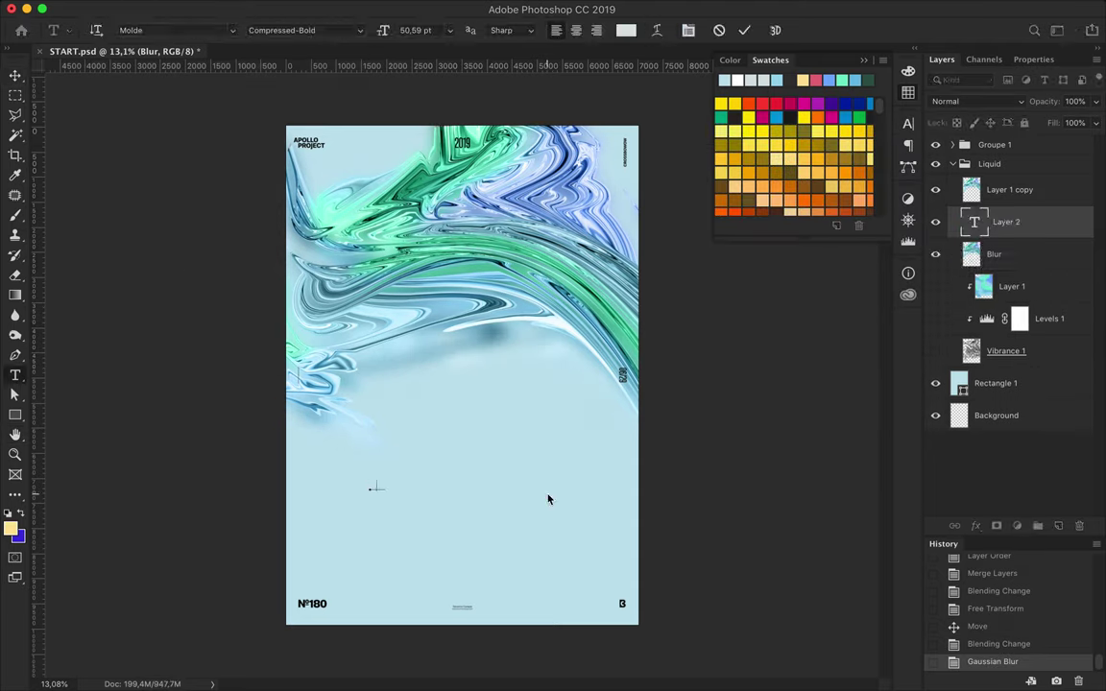
type("#180")
key("ctrl+t")
left_click_drag(384, 480, 376, 388)
key("Return")
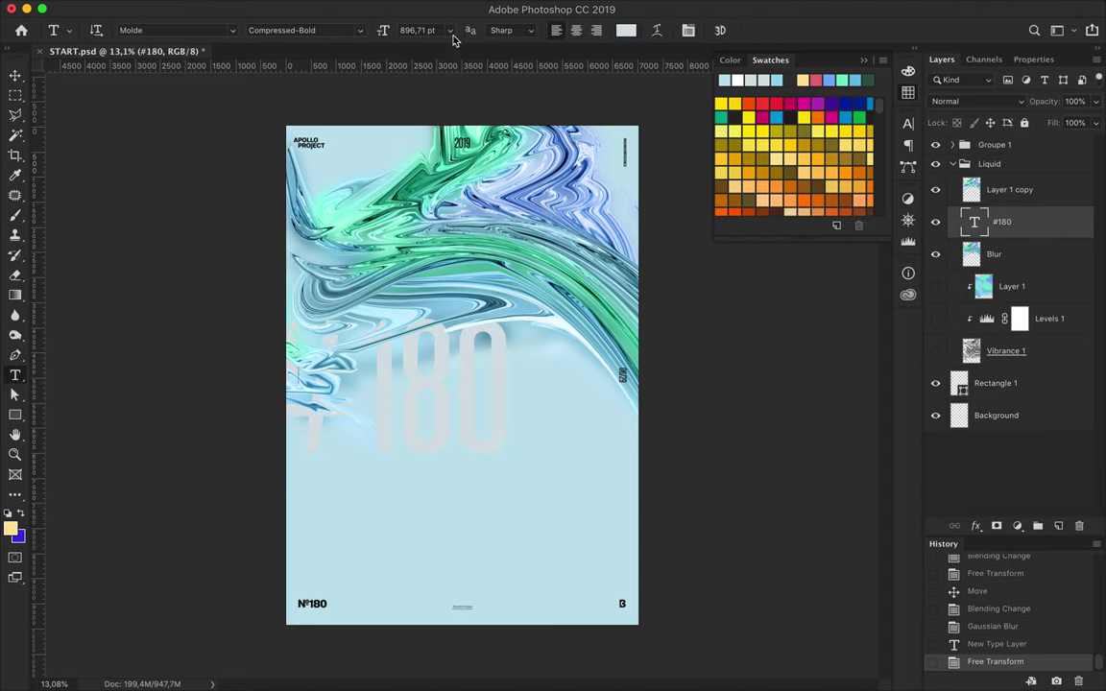
- Give '#180' a lighter font weight and move it lower on the poster
left_click(281, 30)
left_click(346, 55)
key("v")
mouse_move(461, 432)
left_mouse_down()
mouse_move(481, 533)
mouse_move(520, 533)
left_mouse_up()
- Recolour the #180 text light blue (#75abff), after briefly trying dark green
key("t")
left_click(625, 30)
left_click_drag(570, 276, 922, 353)
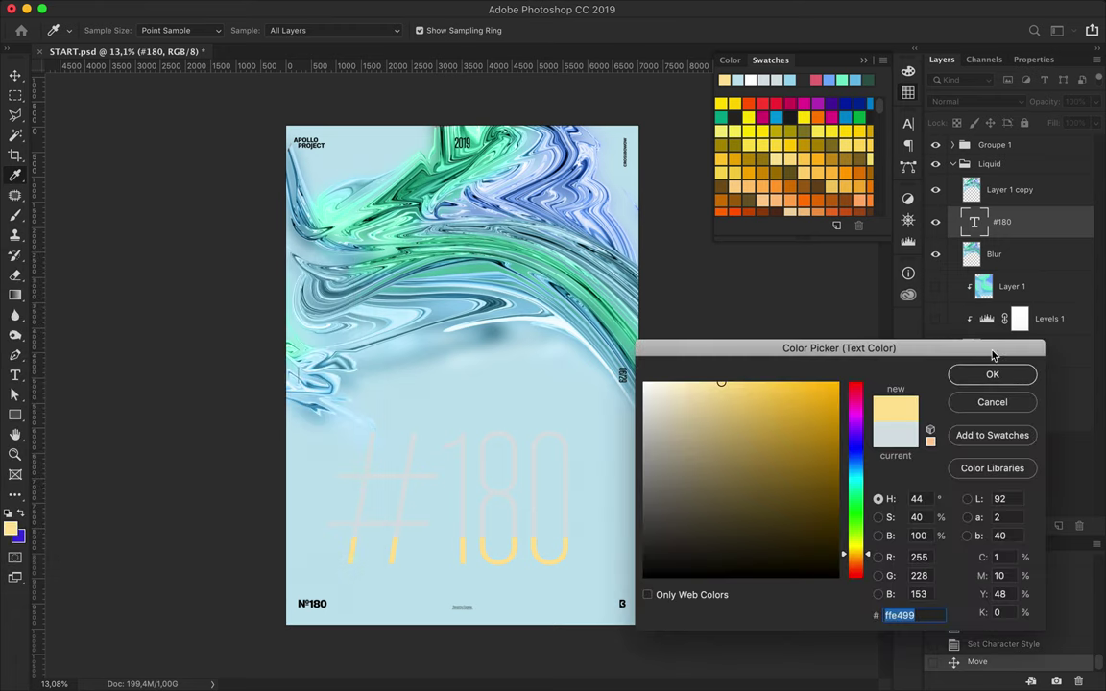
left_click(819, 82)
left_click(868, 77)
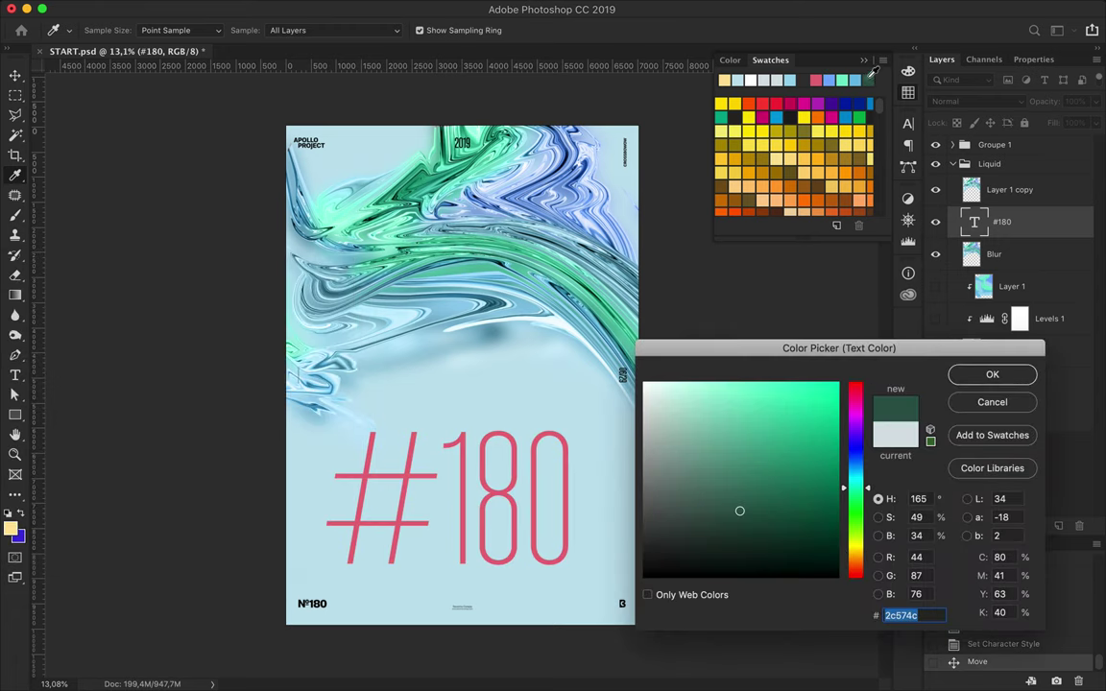
left_click(974, 373)
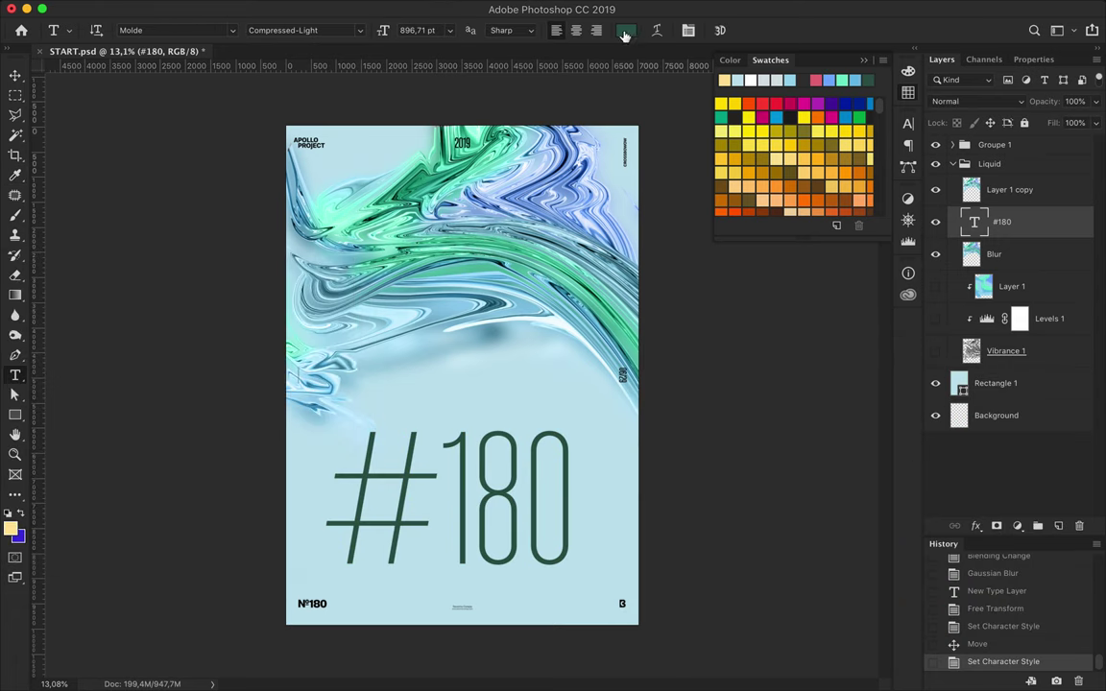
left_click(619, 30)
left_click(831, 80)
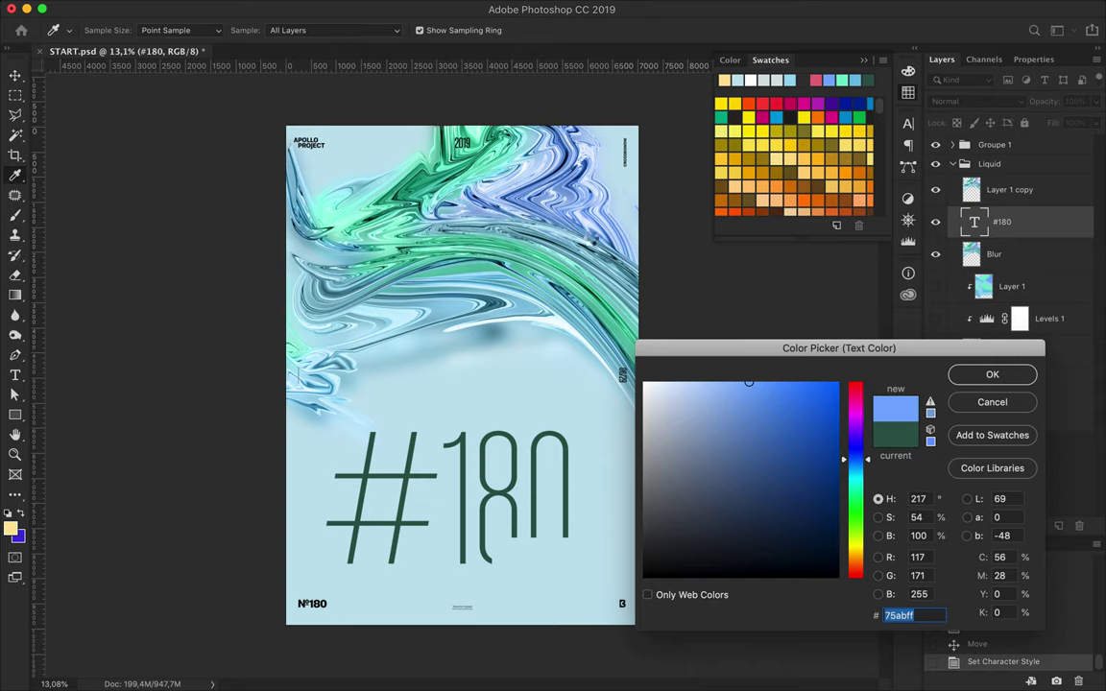
left_click(994, 375)
- Scale the #180 text up so it dominates the lower half
key("ctrl+t")
left_click_drag(437, 362, 469, 413)
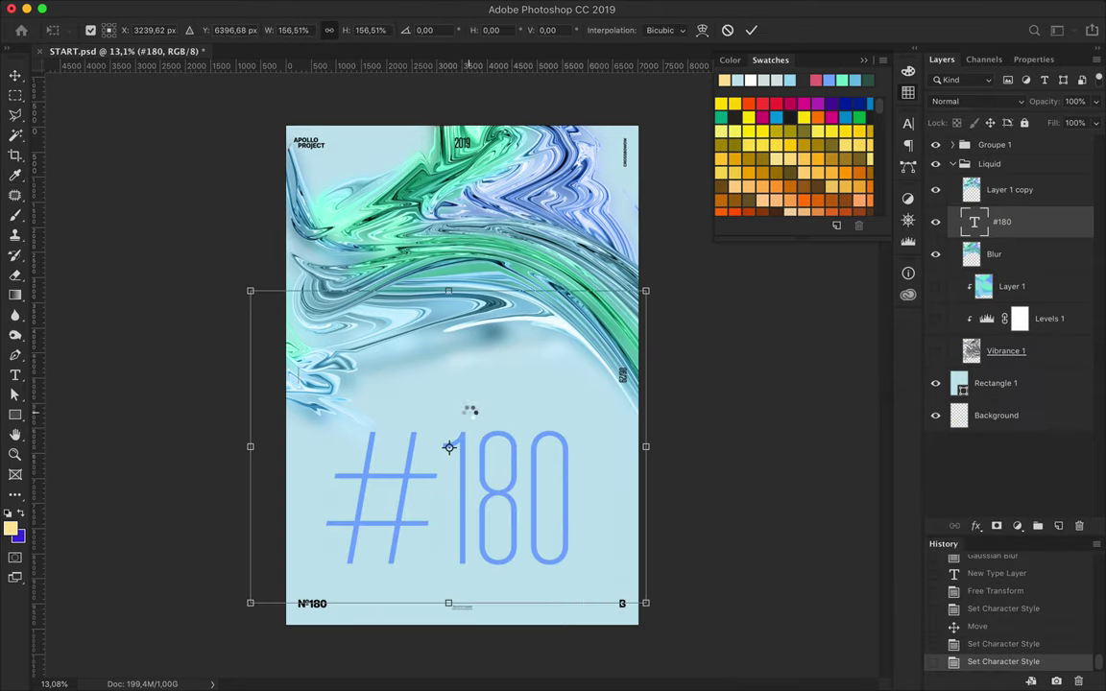
key("Return")
- Switch #180 to the thinner Compressed-Light font weight
left_click(377, 8)
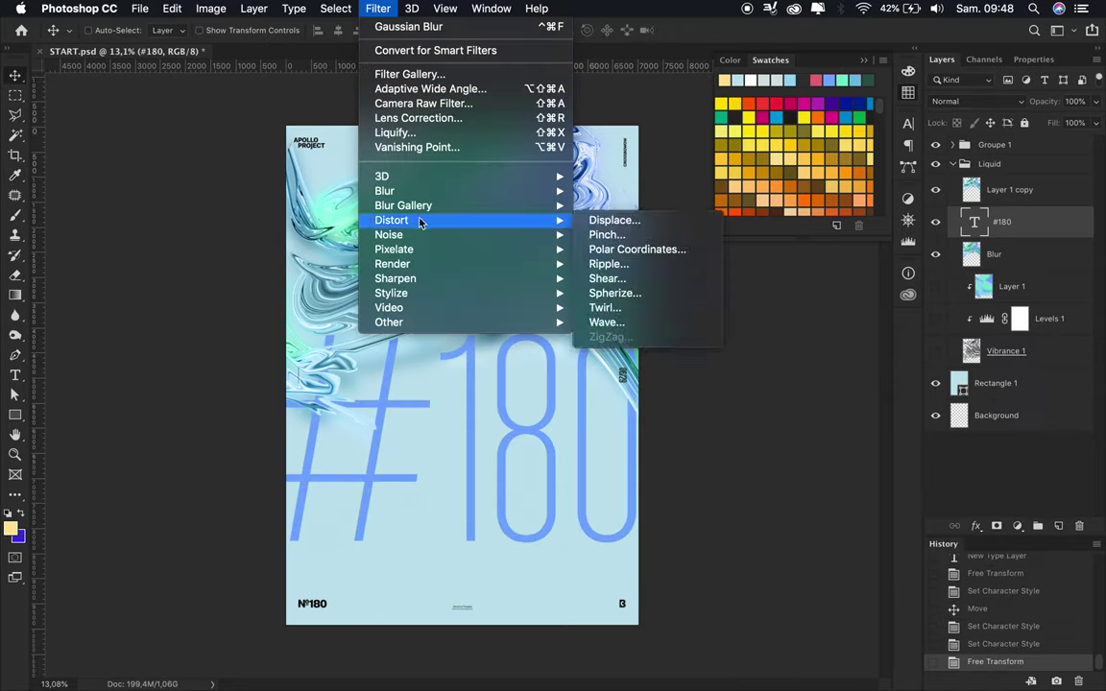
key("Escape")
key("t")
left_click(288, 30)
left_click(360, 30)
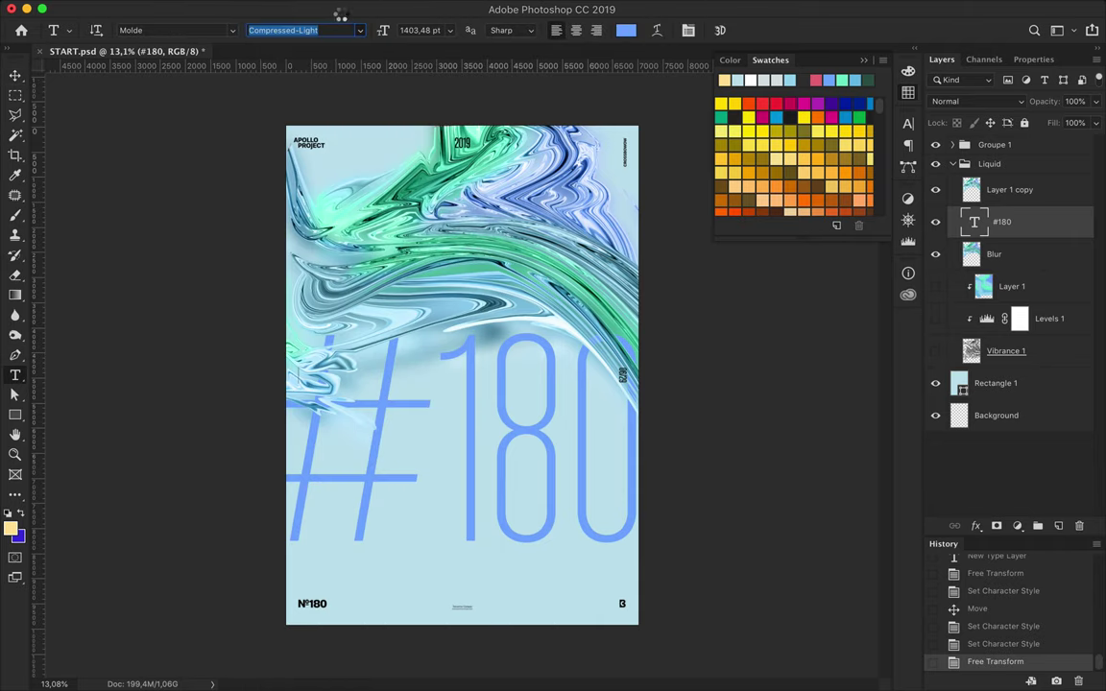
- Tighten #180's tracking to -20 and its kerning to -30
left_click(907, 123)
left_click(858, 173)
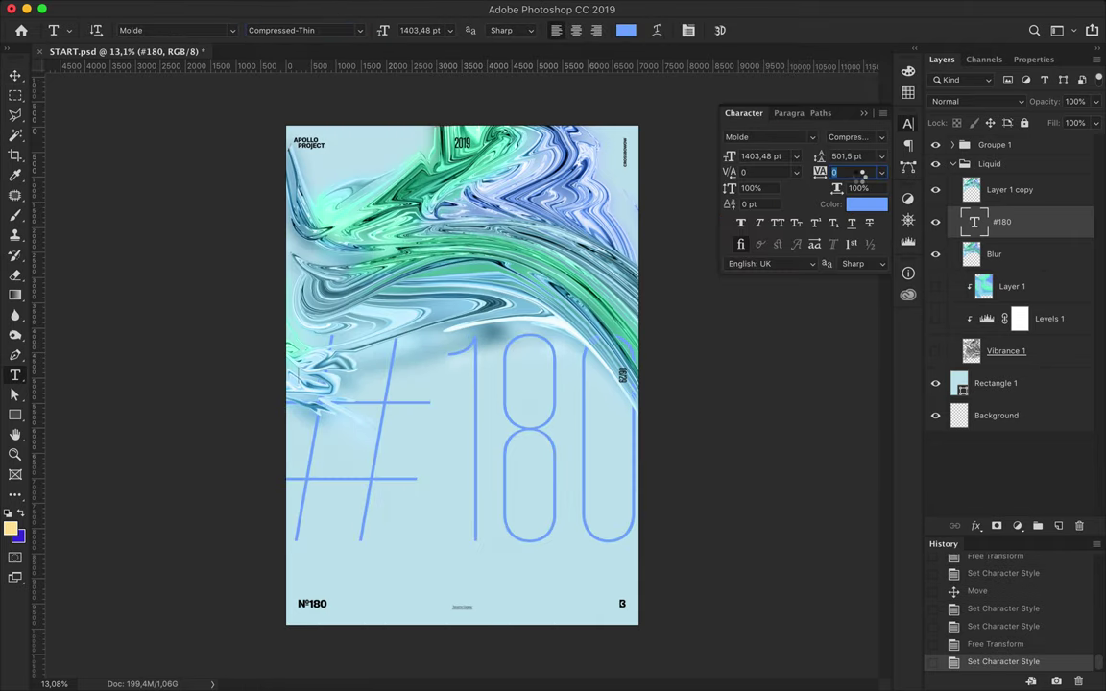
type("-200")
key("Return")
key("Up")
key("Up")
key("Up")
key("Up")
key("Up")
key("Up")
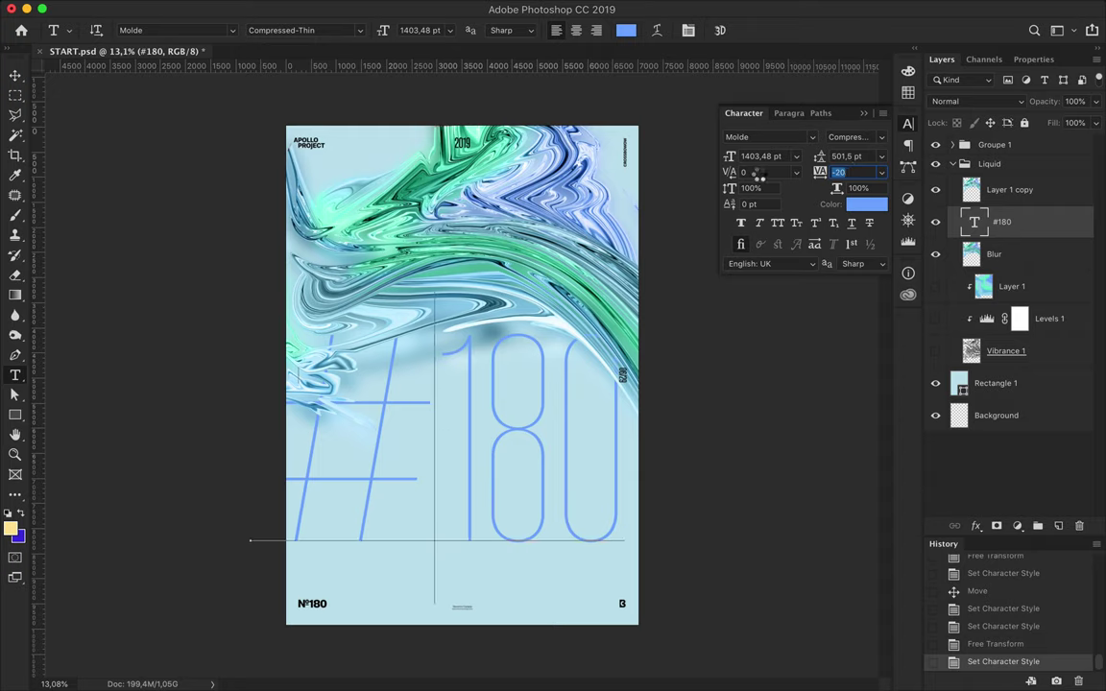
left_click(753, 171)
type("-30")
key("Return")
- Stretch #180 taller to 1565,1 pt and shift it down-right off the edge
double_click(543, 438)
key("BackSpace")
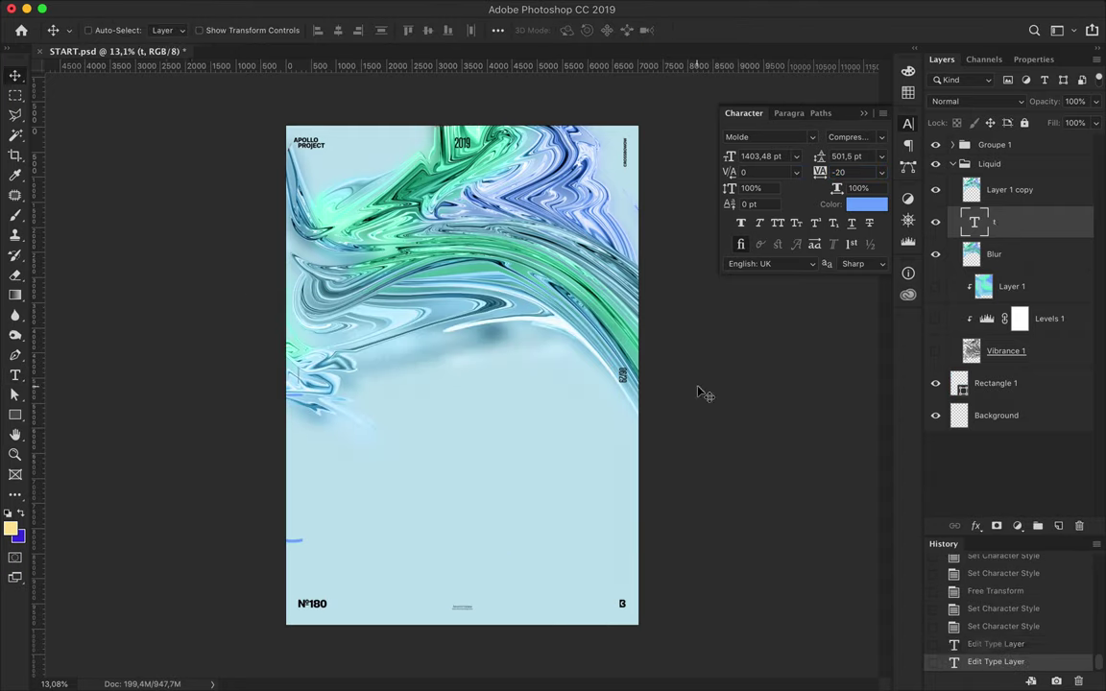
key("ctrl+z")
left_click(15, 74)
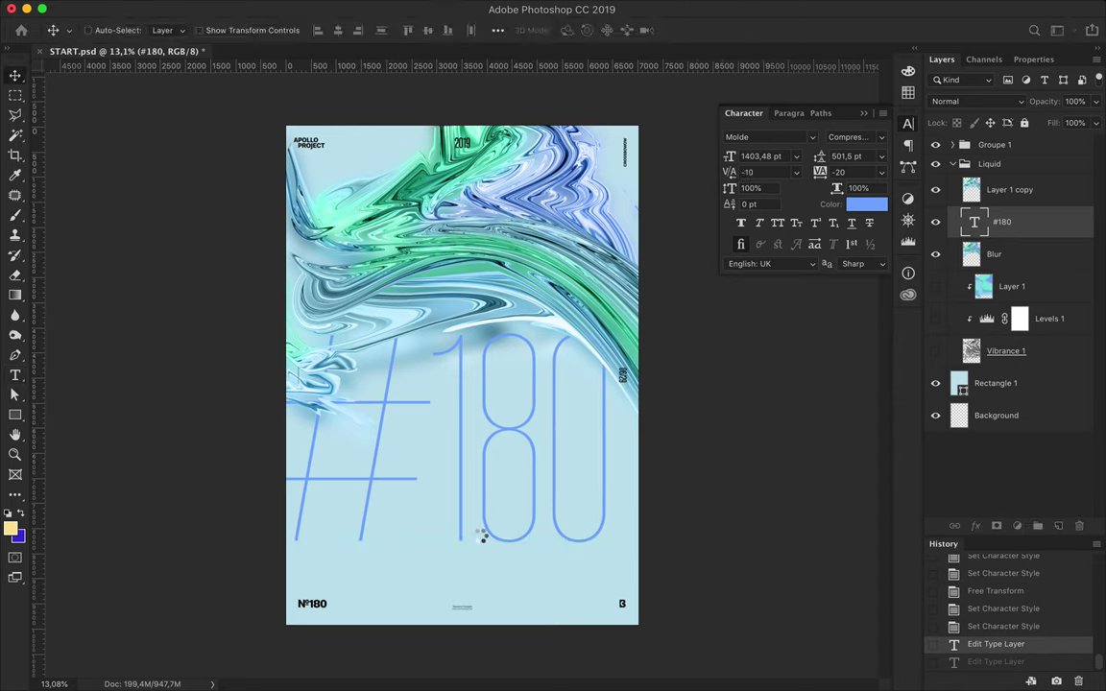
key("ctrl+t")
left_click_drag(432, 602, 433, 642)
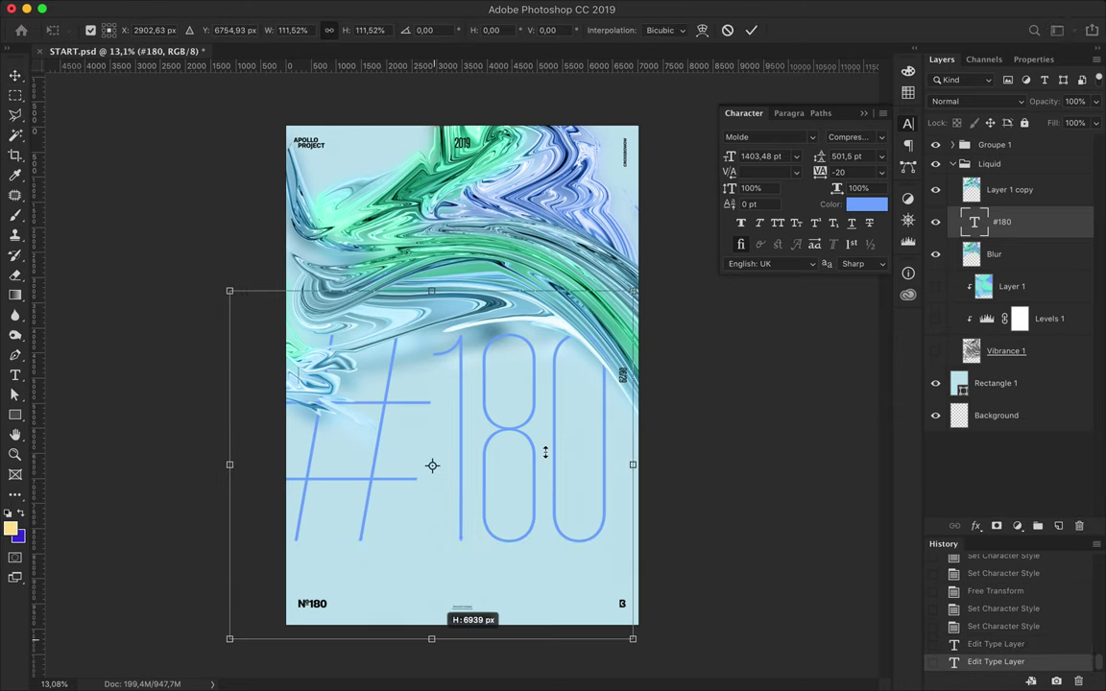
mouse_move(545, 459)
left_mouse_down()
mouse_move(548, 448)
mouse_move(561, 487)
left_mouse_up()
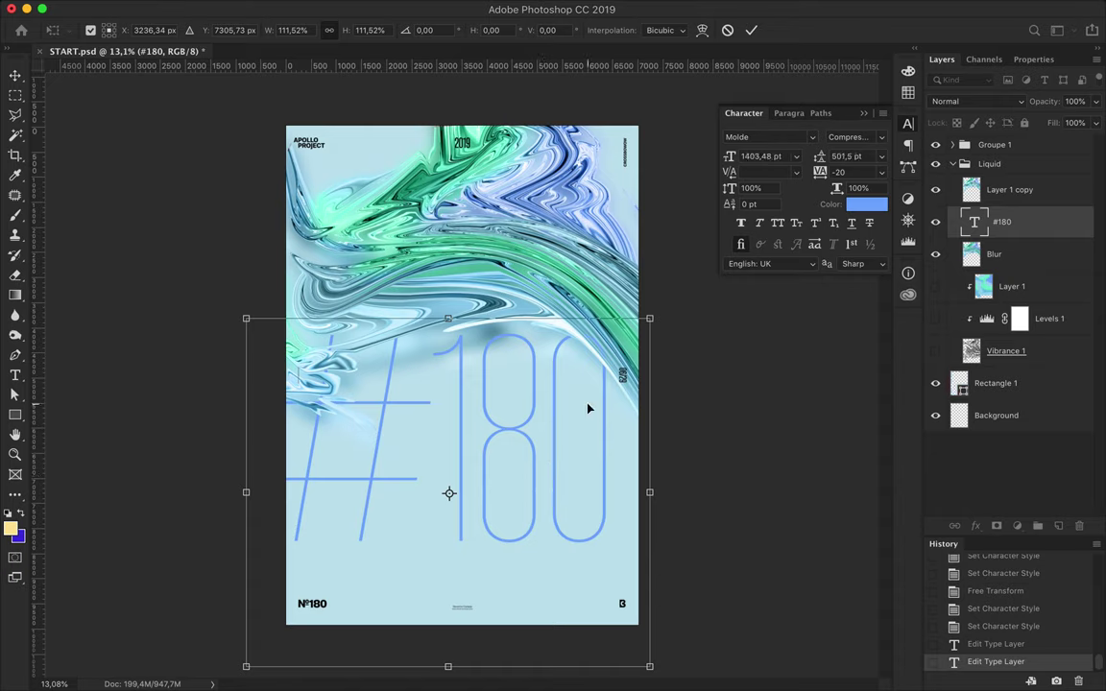
key("Return")
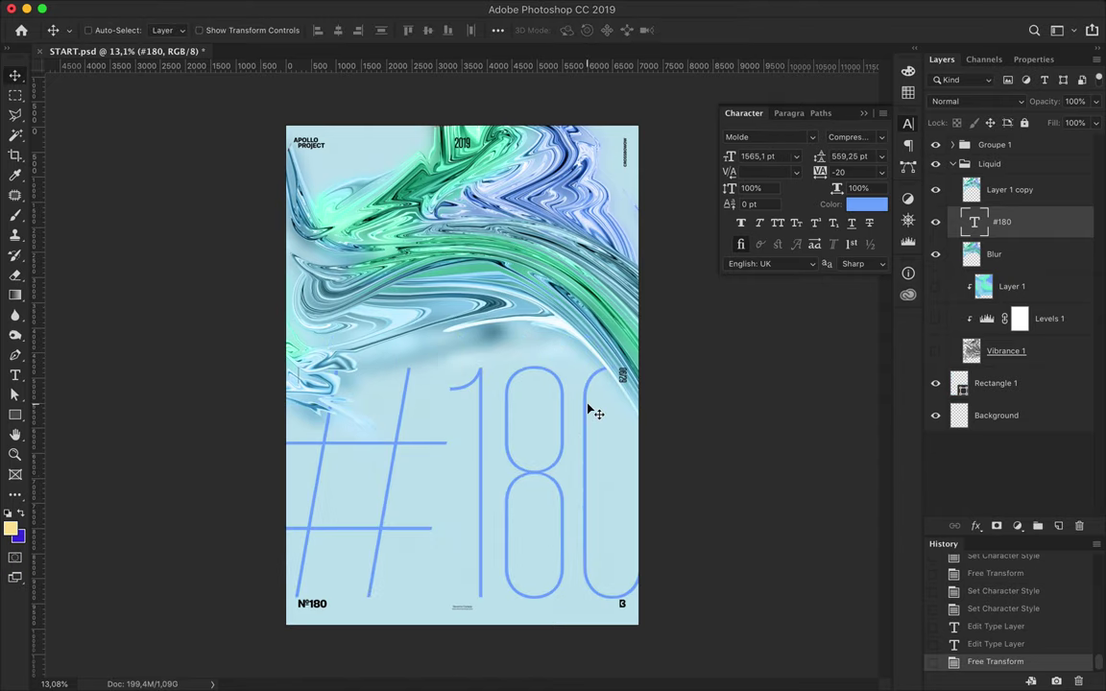
- Make the #180 text white with 51% fill
key("t")
left_click(866, 203)
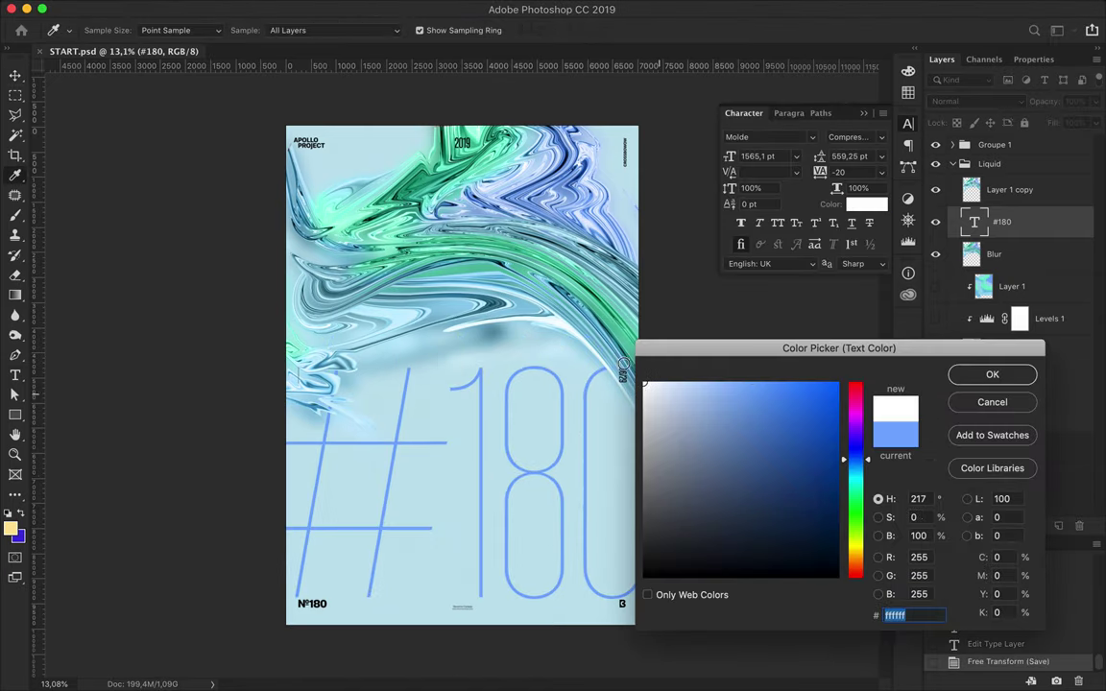
left_click(992, 375)
key("v")
key("shift+5")
key("shift+1")
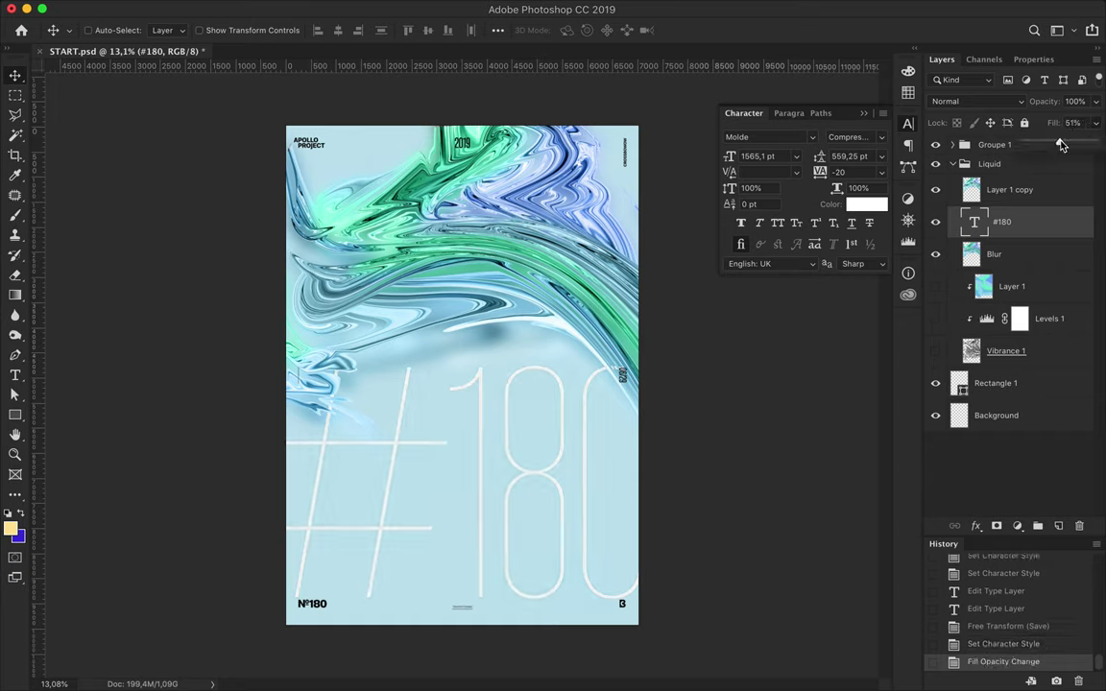
- Enlarge #180 slightly to 1719,94 pt and move it a little lower
key("ctrl+t")
left_click_drag(447, 305, 447, 286)
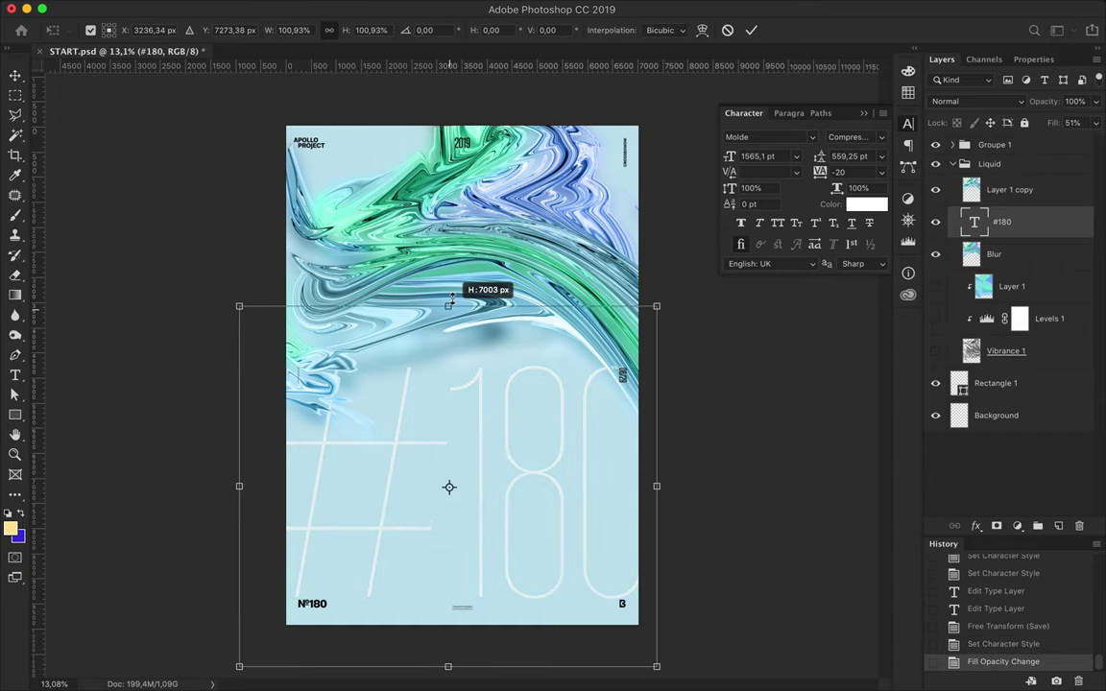
left_click_drag(484, 423, 477, 462)
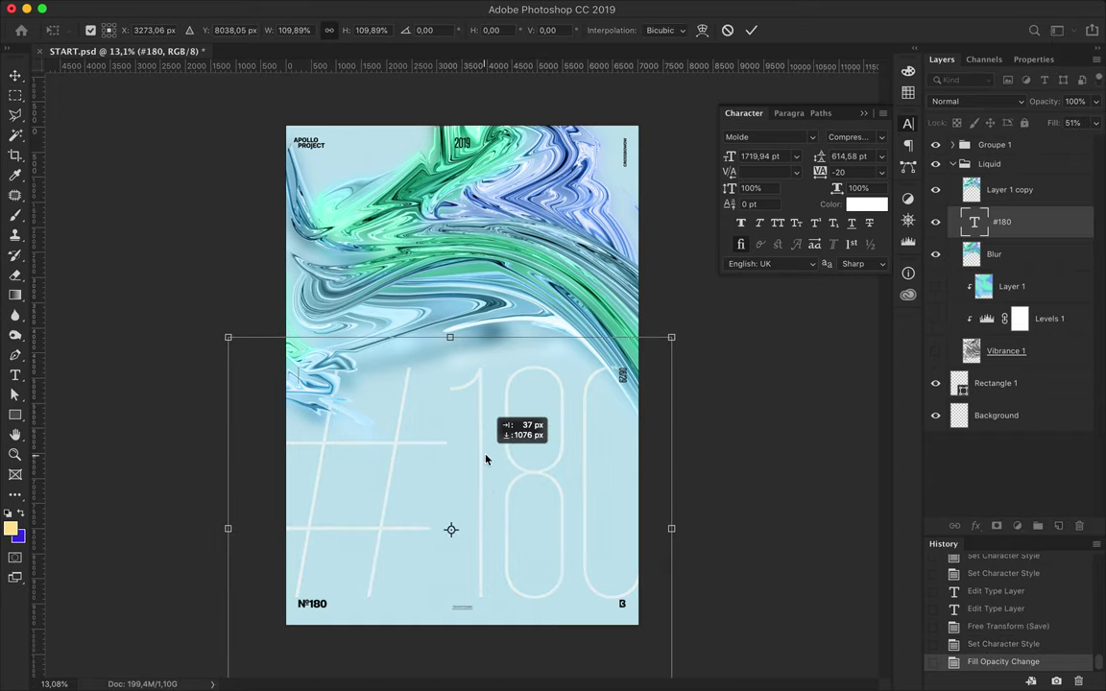
key("Return")
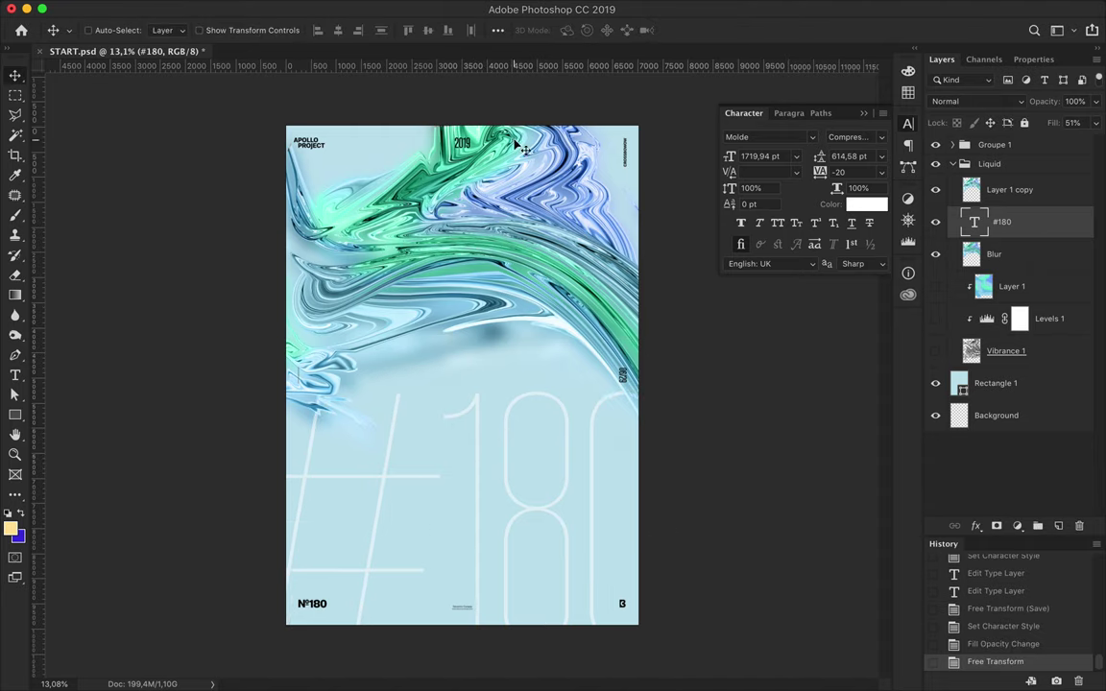
- Draw a blue rectangle across the poster's top and align it to the top edge
key("u")
left_click(170, 30)
left_click_drag(281, 120, 643, 125)
key("v")
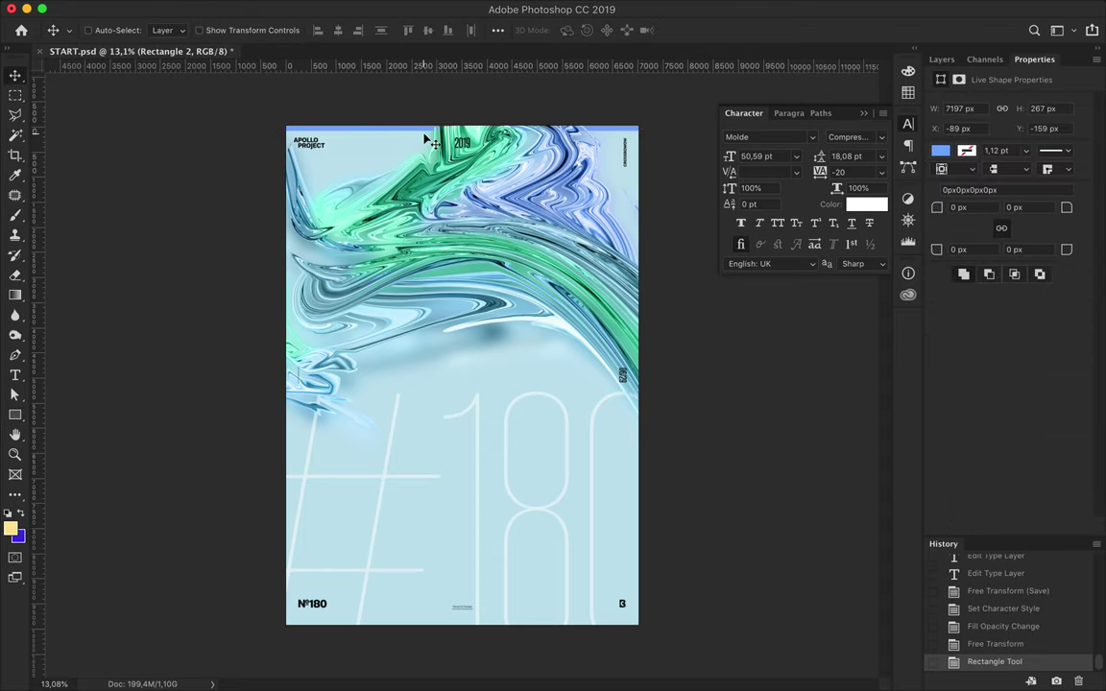
key("ctrl+t")
left_click_drag(462, 130, 461, 161)
key("Return")
left_click_drag(373, 151, 374, 151)
- Shorten the blue top bar to about half its height and nudge it upward
key("ctrl+t")
left_click_drag(461, 161, 461, 144)
scroll(461, 134, "up", 3)
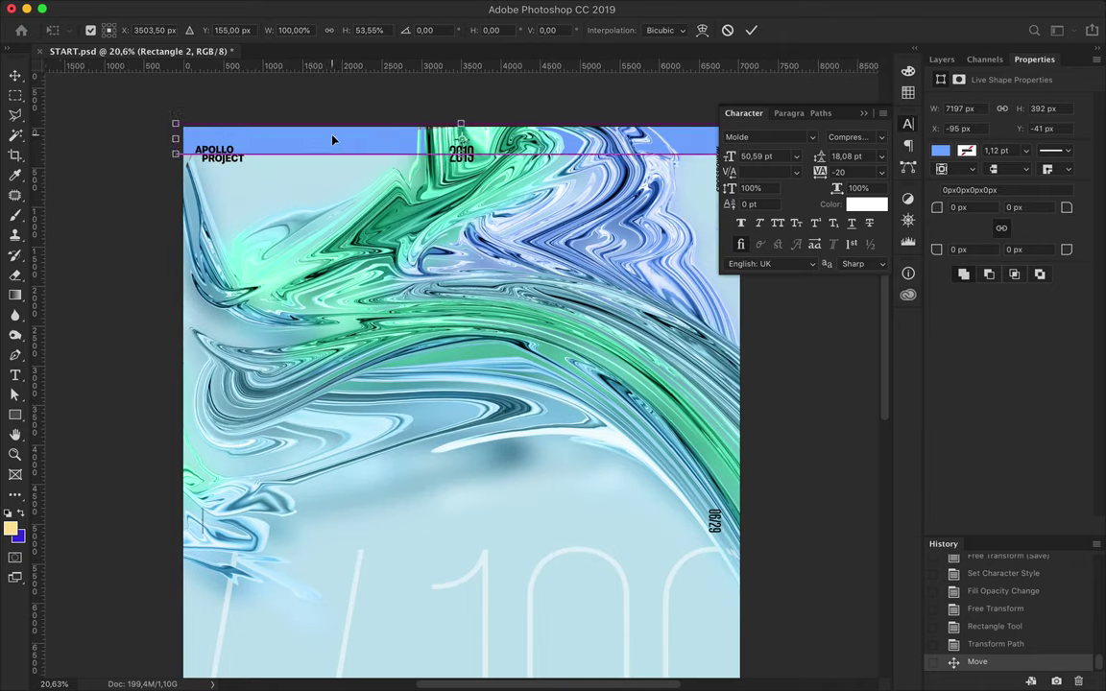
key("Return")
scroll(281, 121, "up", 3)
key("Up")
scroll(301, 194, "down", 1)
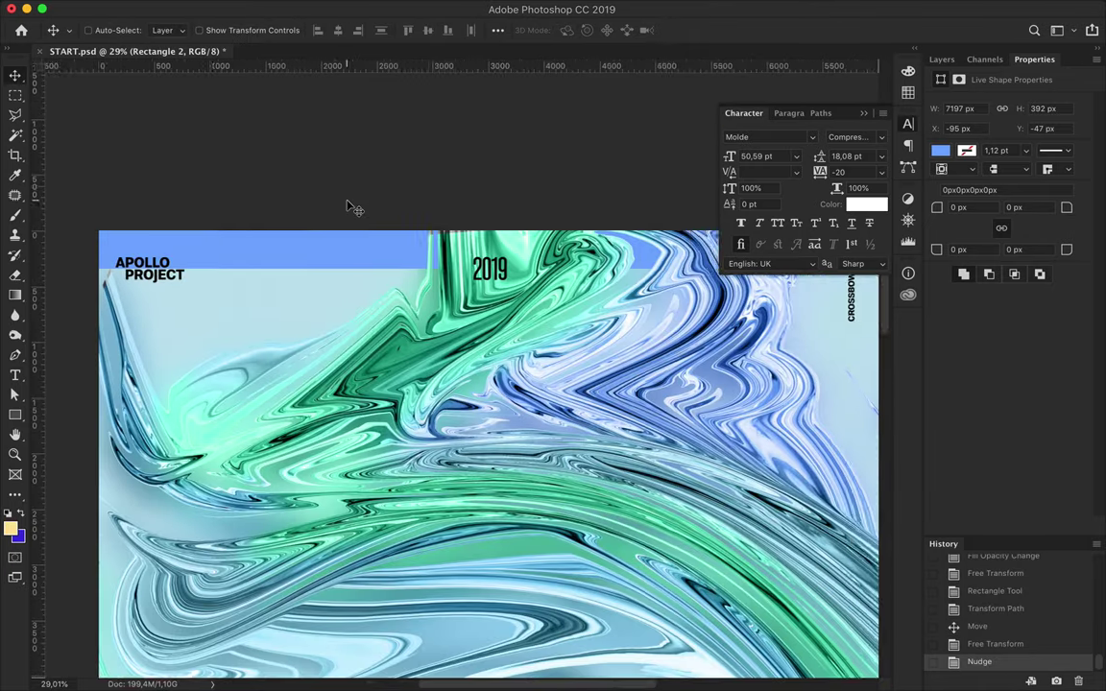
scroll(351, 208, "down", 1)
- Select the marble swirl copy layer and nudge it up a step
left_click(942, 58)
left_click(1003, 189)
key("Up")
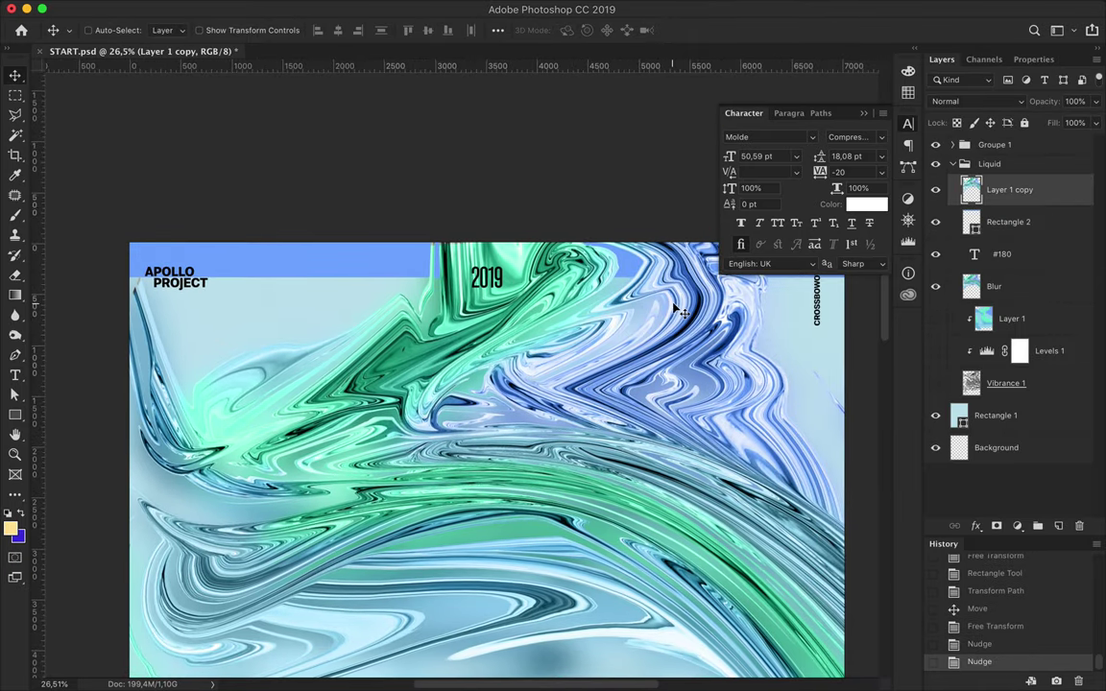
scroll(614, 317, "down", 3)
scroll(554, 333, "down", 1)
scroll(554, 336, "down", 2)
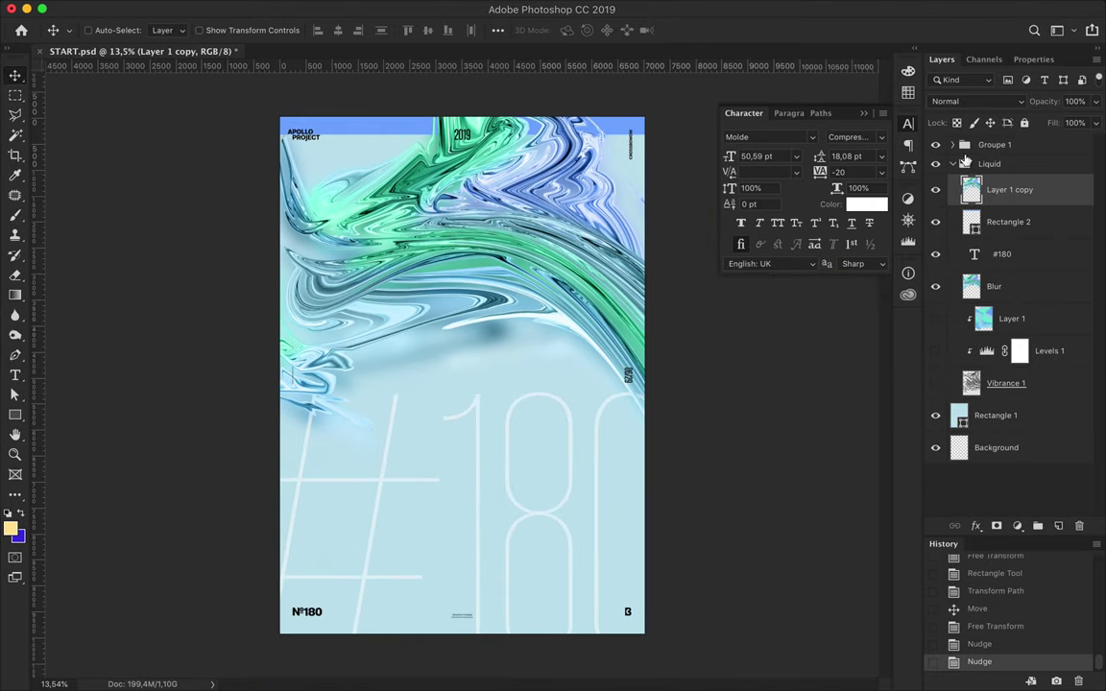
- Set all the Groupe 1 text layers to dark green #2c574c
left_click(952, 144)
left_click(1007, 273)
left_click(1002, 144, "shift")
left_click(867, 203)
left_click(739, 82)
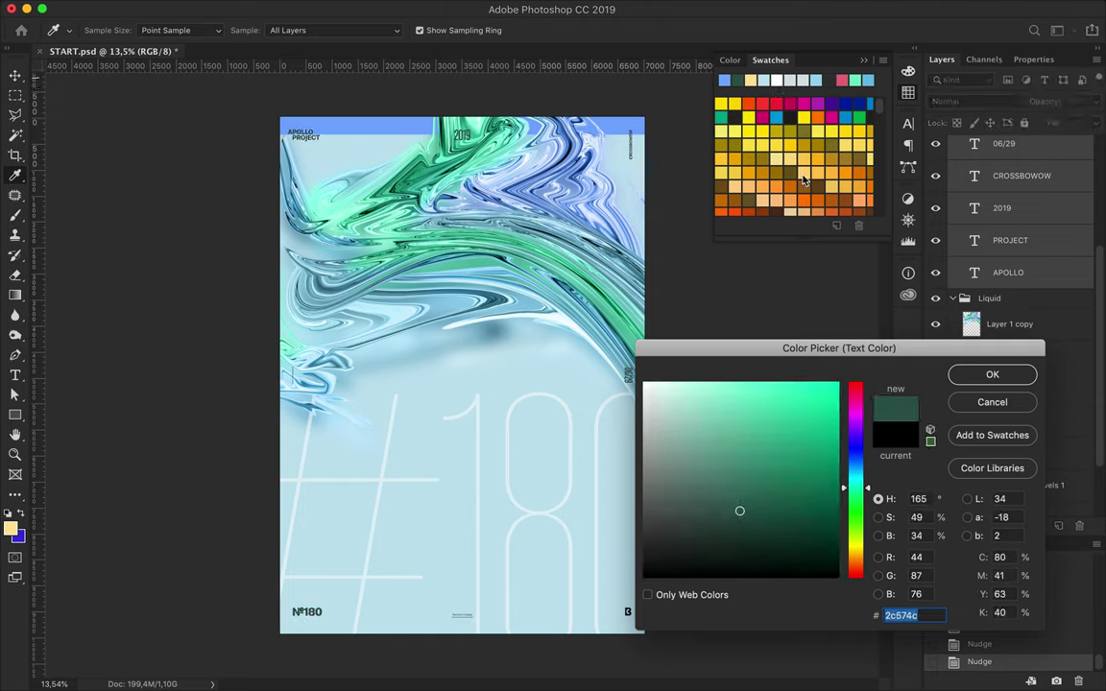
left_click(992, 375)
- Paint the Black Numbers logo dark green through its loaded selection
left_click(1013, 299)
left_click(971, 298, "ctrl")
key("b")
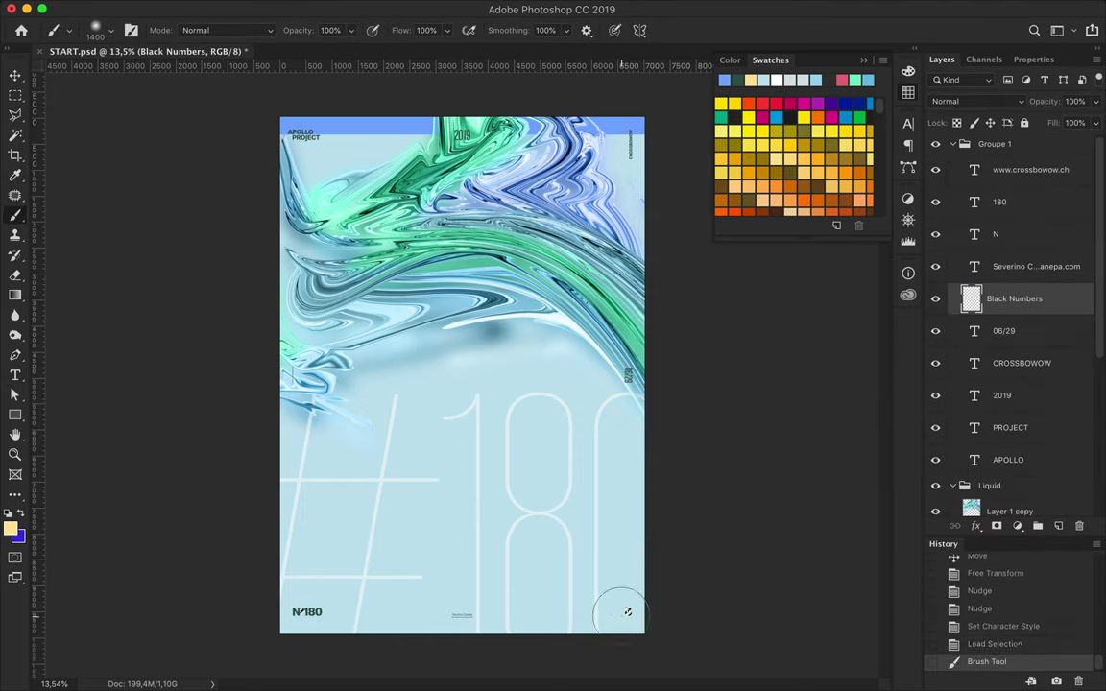
left_click(619, 611)
left_click(614, 612)
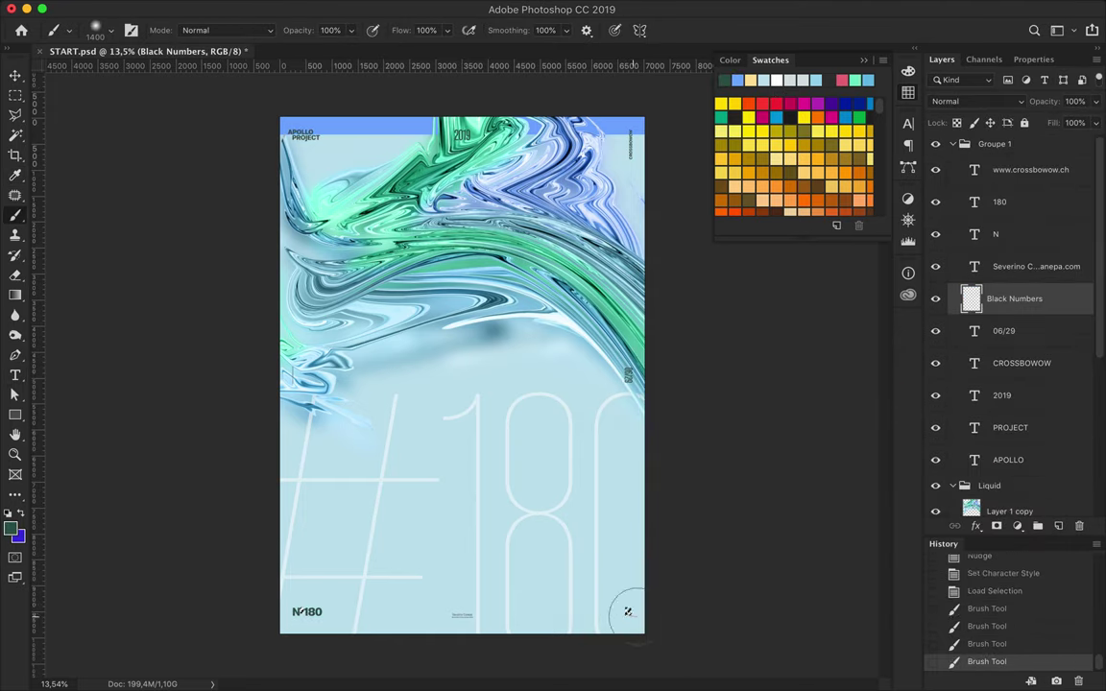
key("v")
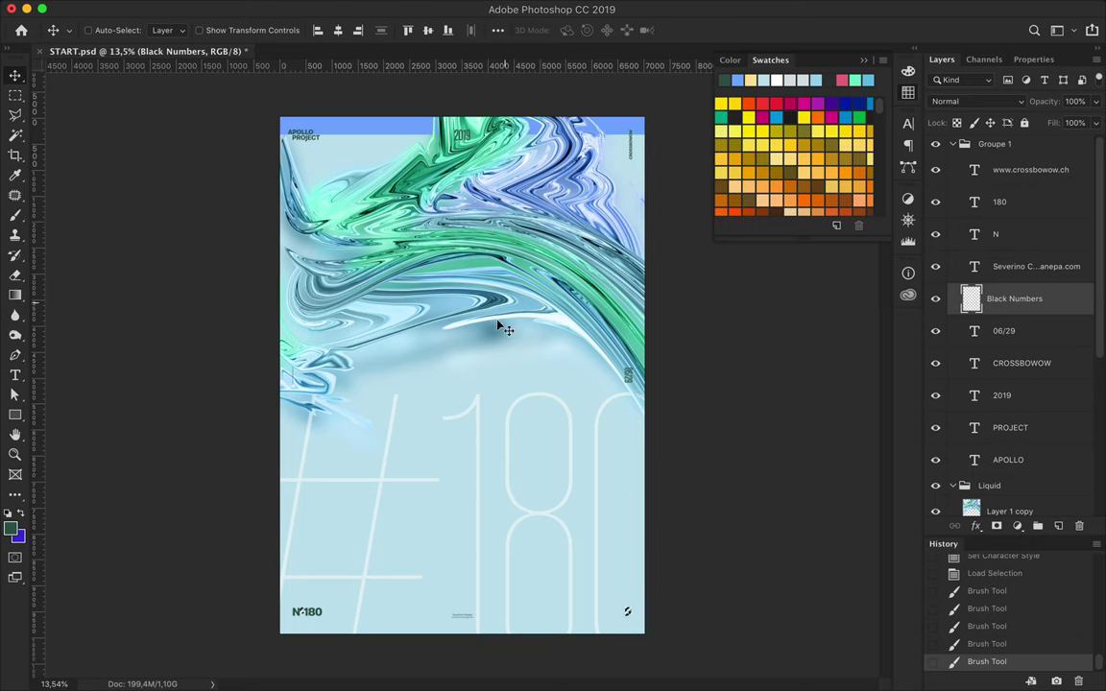
scroll(463, 277, "up", 2)
left_click(419, 276, "ctrl")
- Delete the swirl behind the APOLLO PROJECT title with a polygonal lasso selection
key("l")
scroll(254, 242, "up", 3)
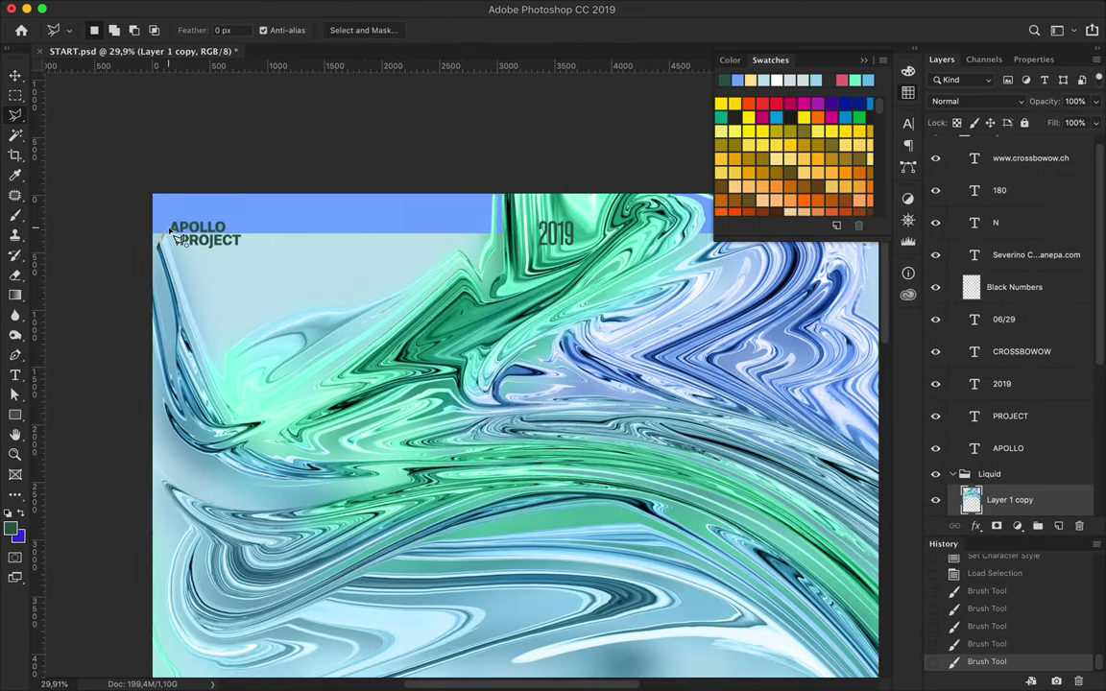
double_click(158, 239)
key("Delete")
key("ctrl+d")
key("v")
scroll(388, 281, "down", 2)
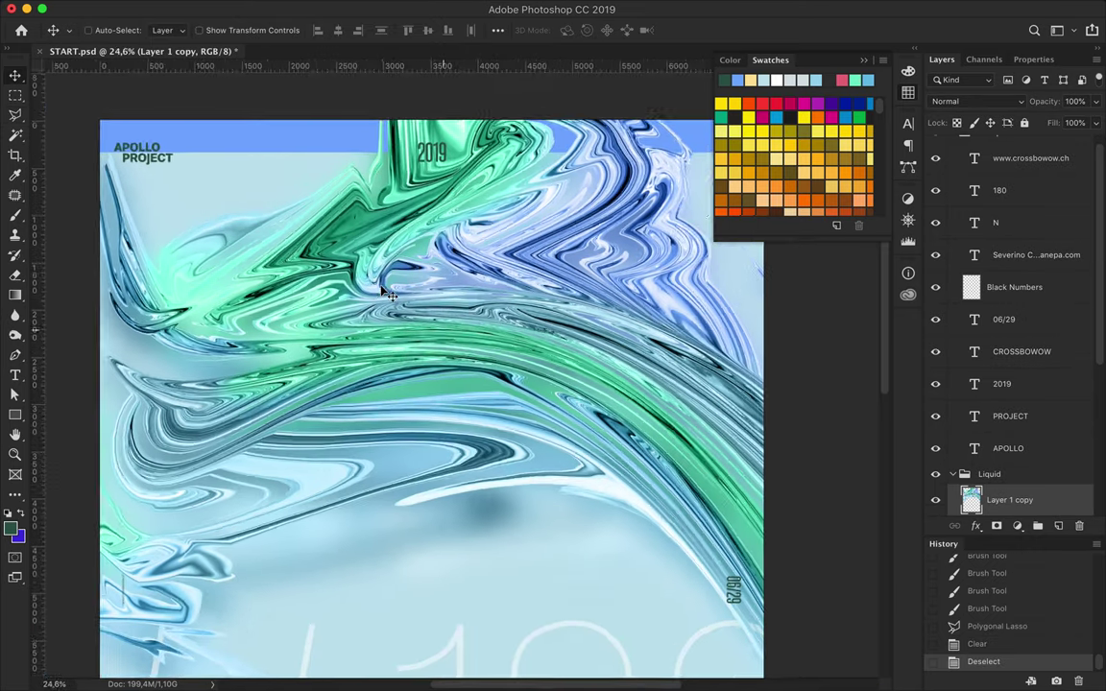
scroll(389, 295, "down", 1)
- Erase the swirl near the top-right text and duplicate the swirl layer
key("e")
right_click(587, 240)
key("Escape")
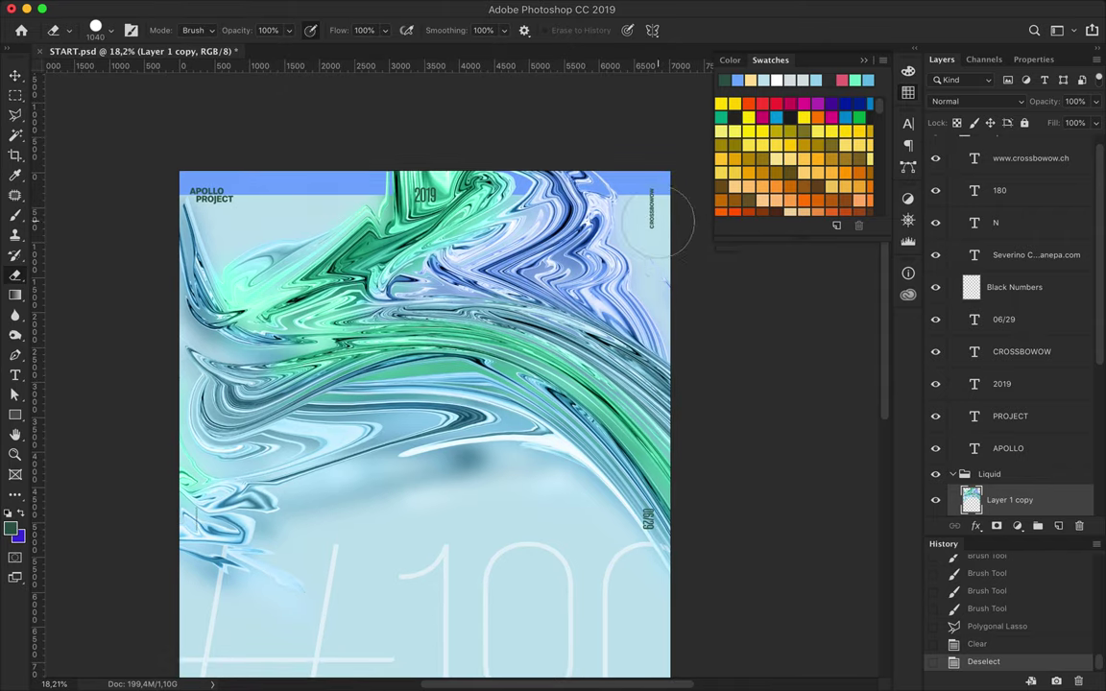
left_click(710, 288)
key("v")
key("ctrl+shift+]")
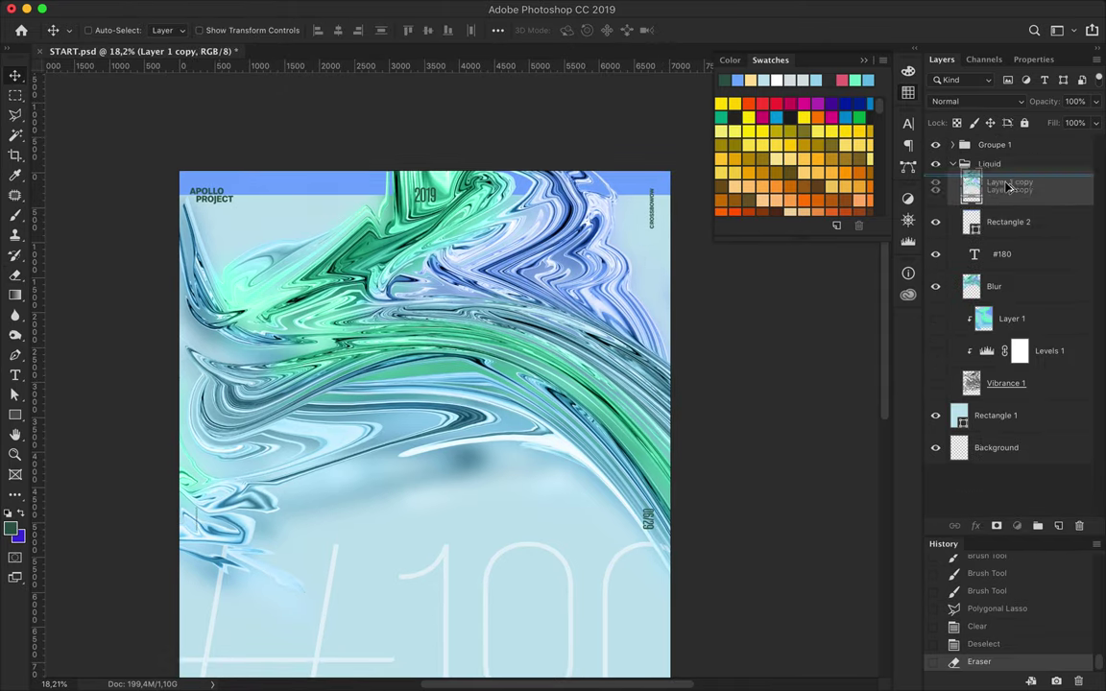
- Open Gaussian Blur on the duplicate swirl with a 12-pixel radius
left_click(294, 7)
left_click(614, 240)
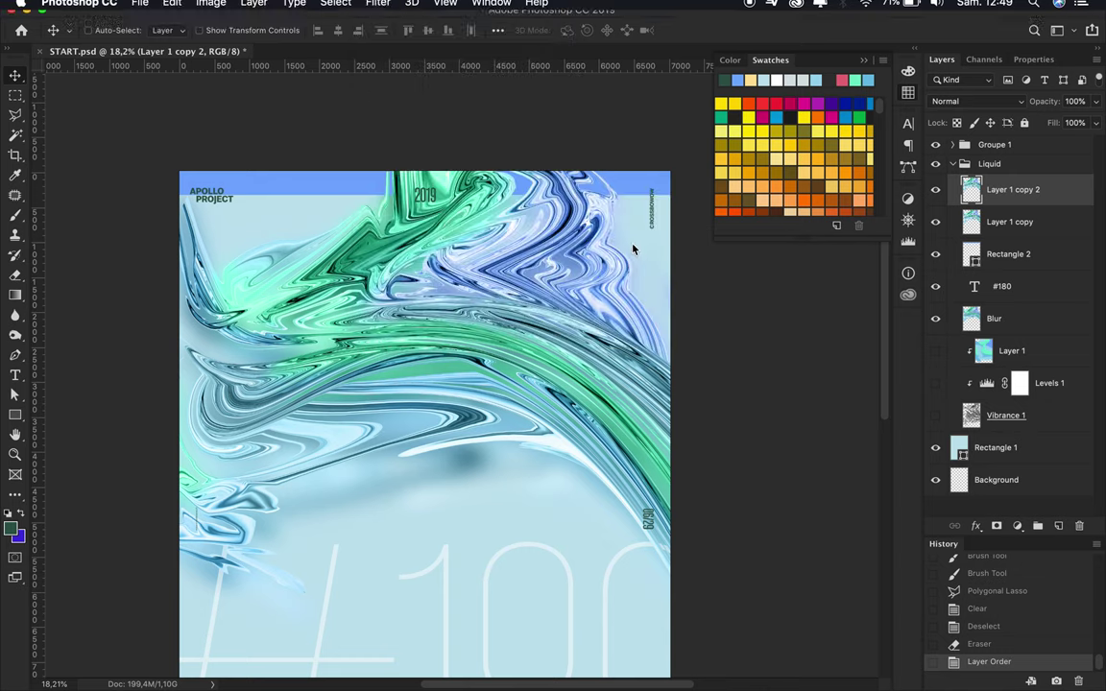
left_click_drag(783, 360, 748, 361)
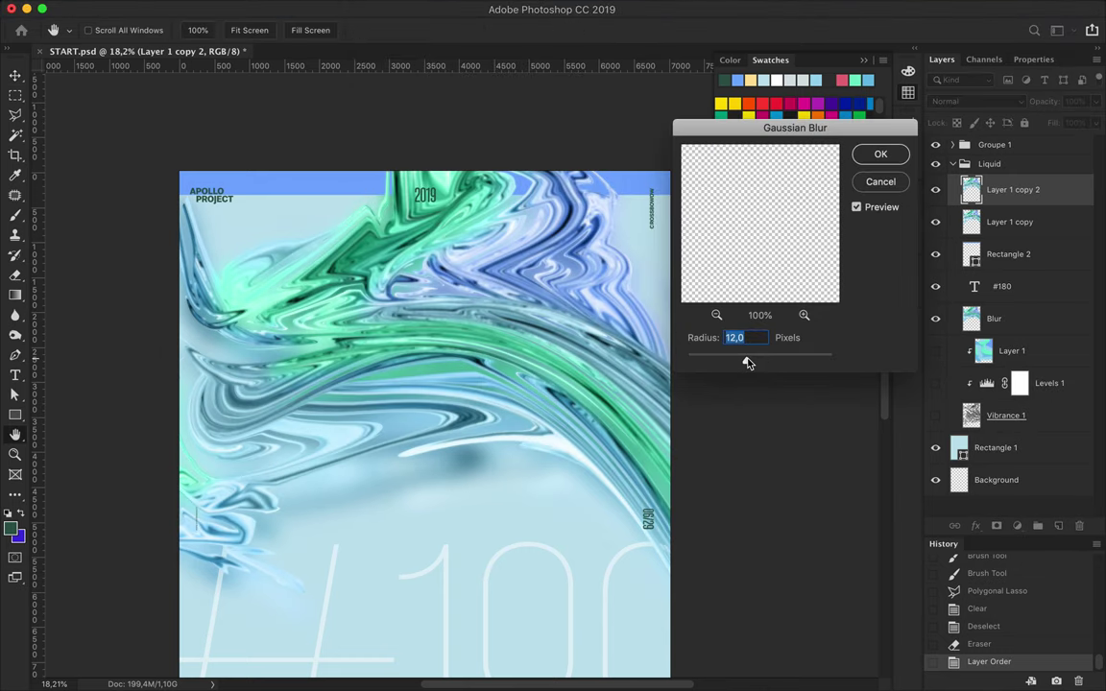
- Apply the 12 px blur to Layer 1 copy 2 and set it to Soft Light
left_click(880, 155)
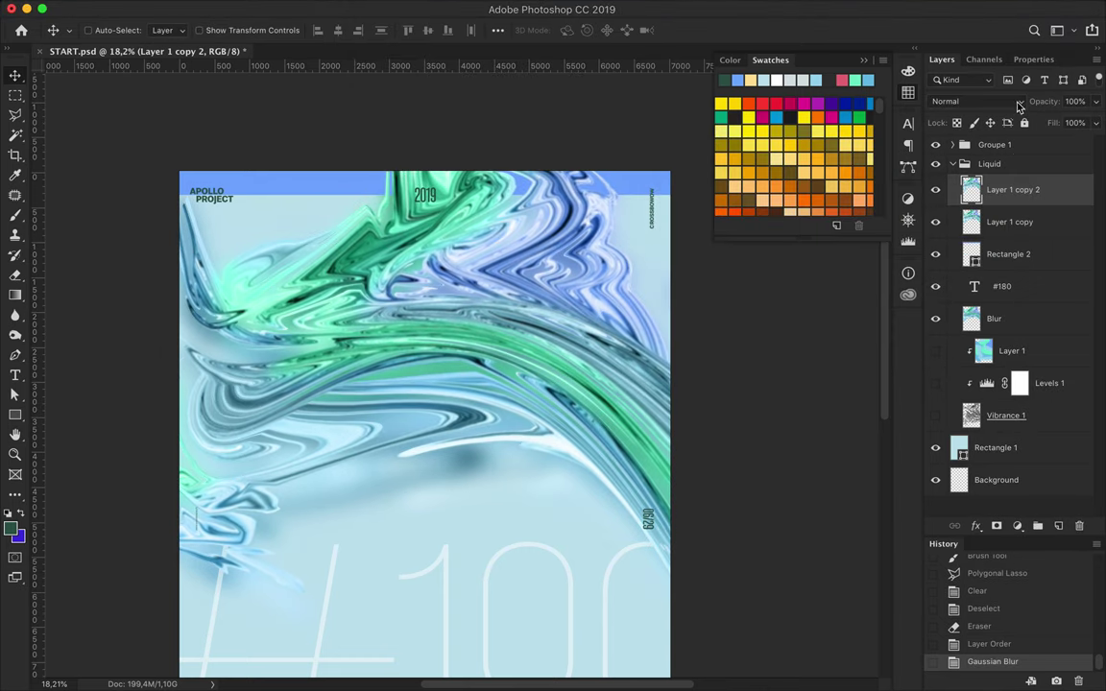
left_click(988, 101)
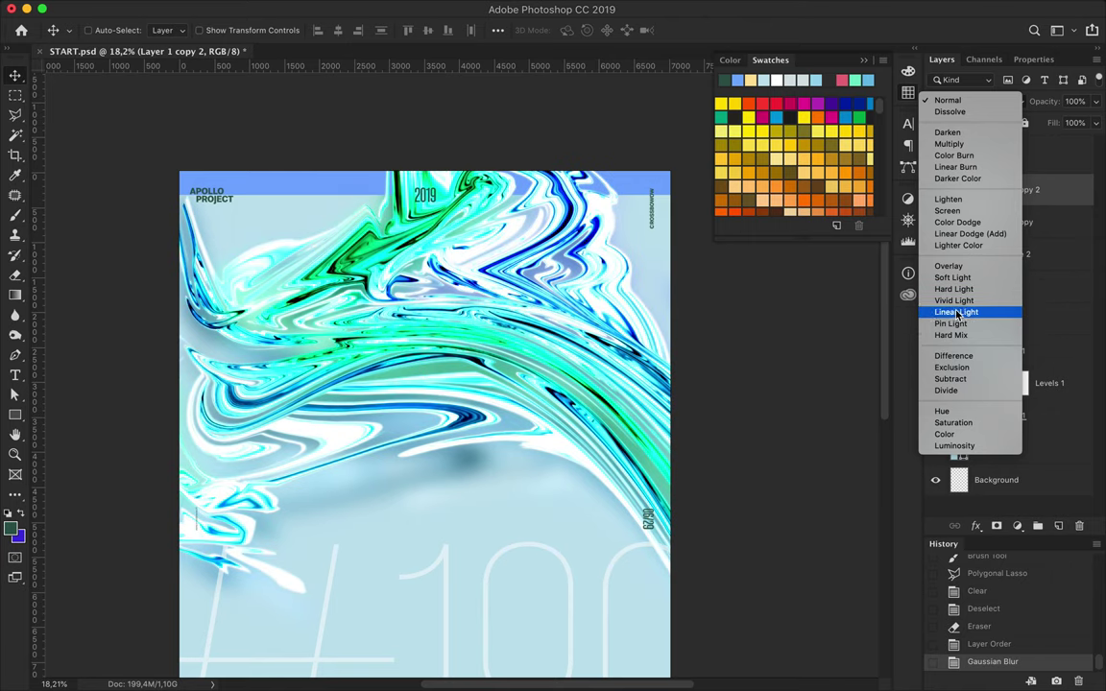
left_click(952, 277)
- Lower the swirl copy's fill to 92% and make the top blue bar thinner
key("shift+9")
key("shift+2")
scroll(573, 223, "down", 3)
left_click(1008, 253)
key("ctrl+t")
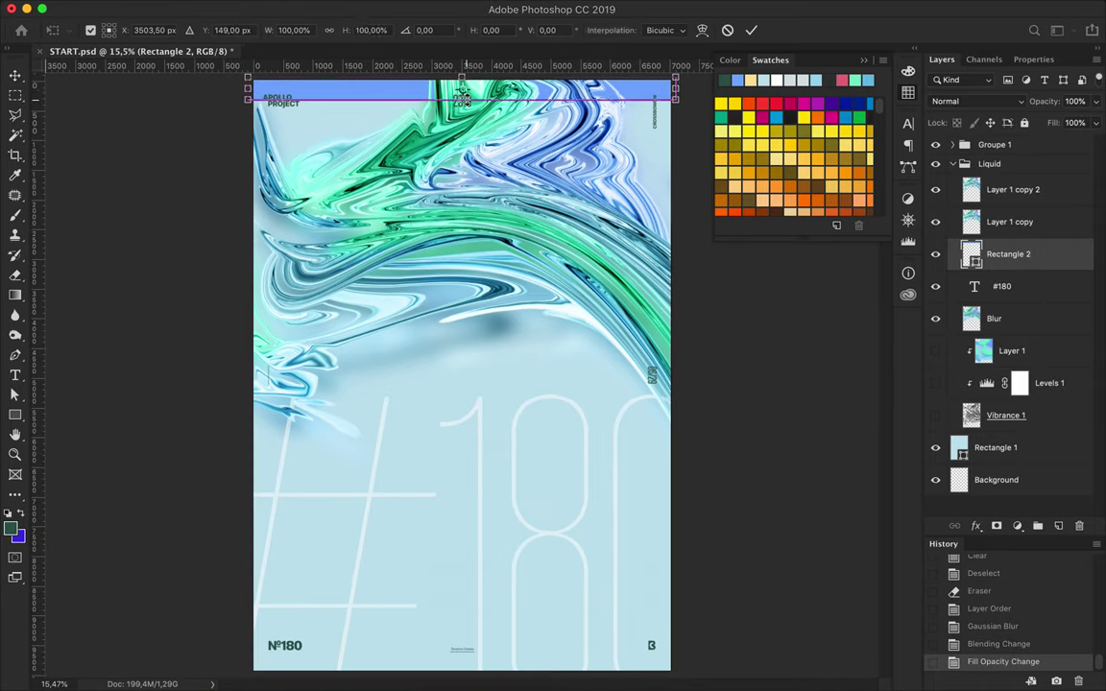
left_click_drag(461, 96, 458, 87)
key("Return")
- Draw a mint rectangle over the poster's bottom strip
scroll(431, 308, "down", 1)
key("u")
left_click_drag(275, 596, 647, 632)
key("a")
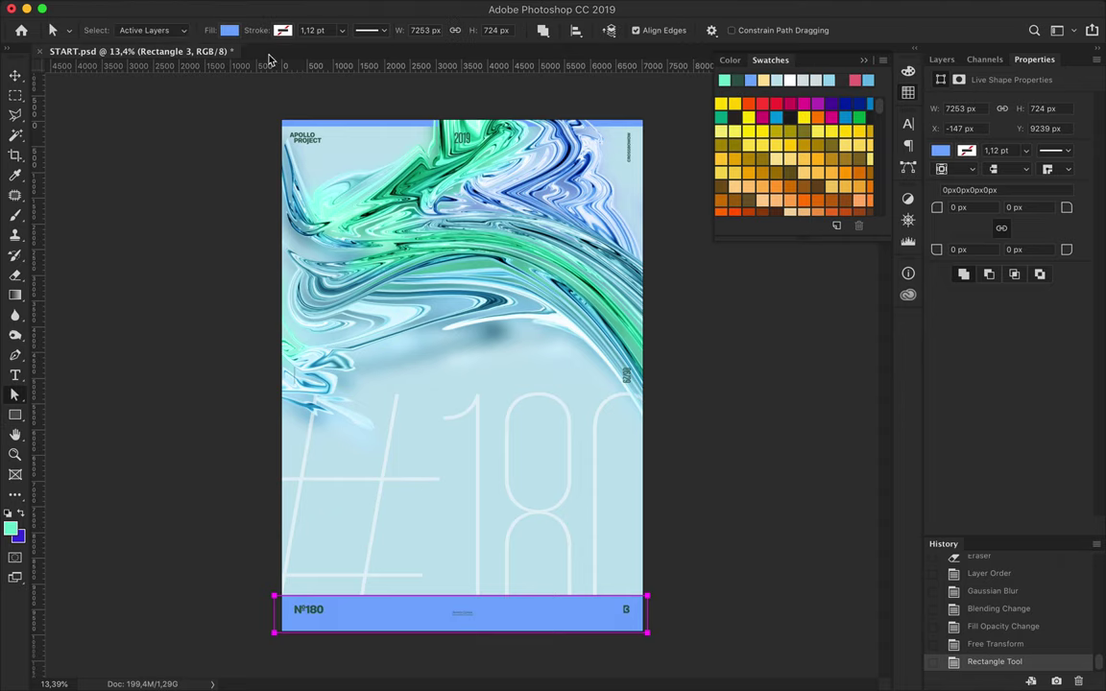
left_click(206, 30)
left_click(288, 153)
key("v")
- Move the mint rectangle two layers down, below the #180 text
left_click(940, 59)
key("ctrl+bracketleft")
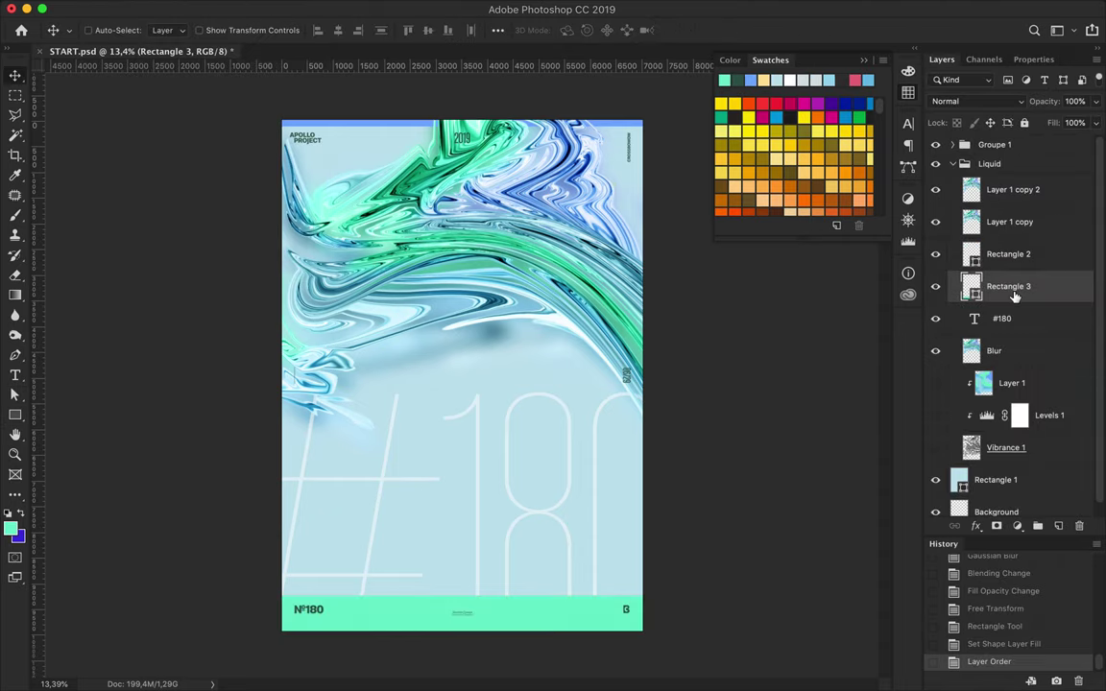
key("ctrl+bracketleft")
key("alt+bracketright")
key("ctrl+t")
key("Escape")
key("alt+bracketleft")
- Nudge the mint band up slightly and shorten it to a thin strip
left_click_drag(406, 610, 408, 608)
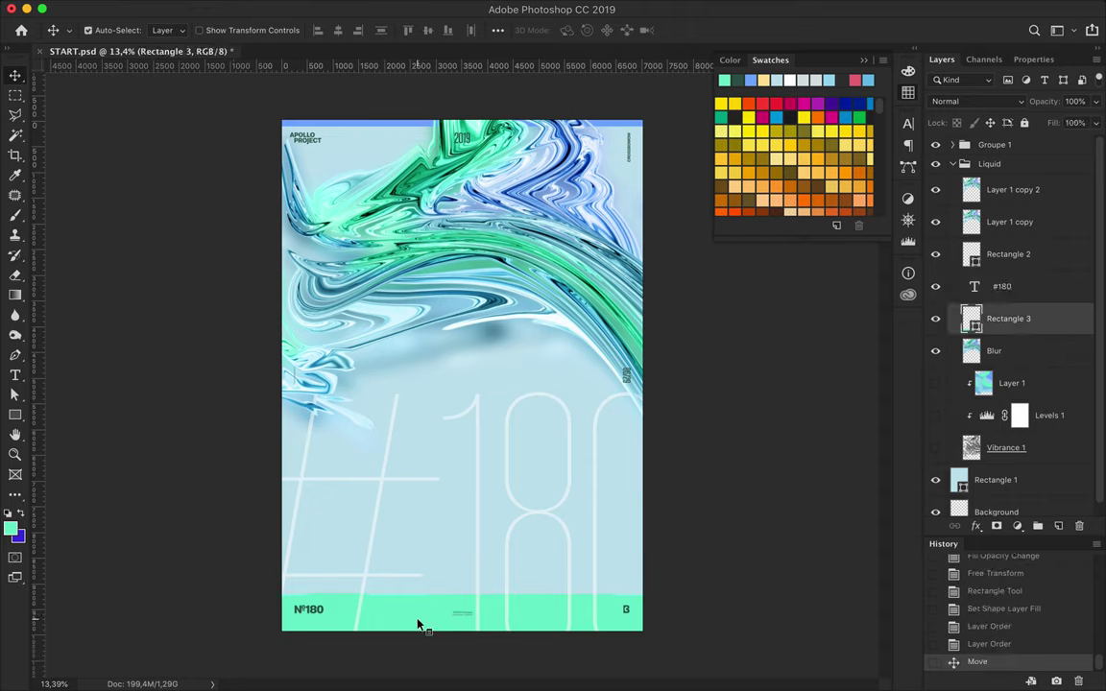
key("ctrl+t")
left_click_drag(459, 594, 460, 619)
key("Return")
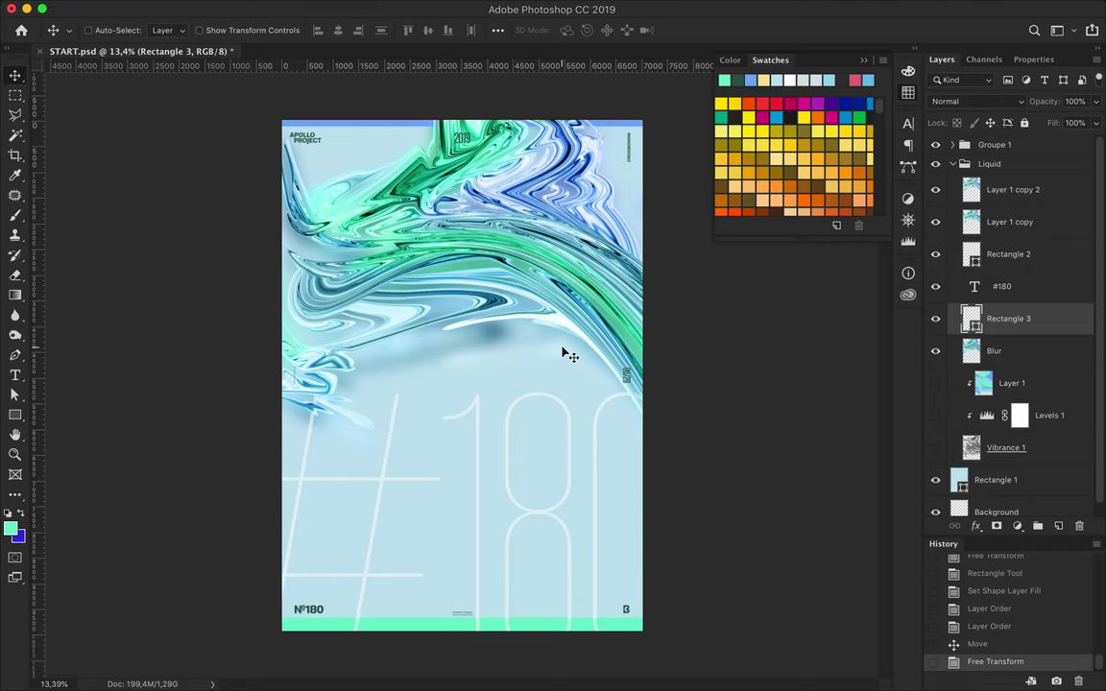
scroll(544, 410, "up", 1)
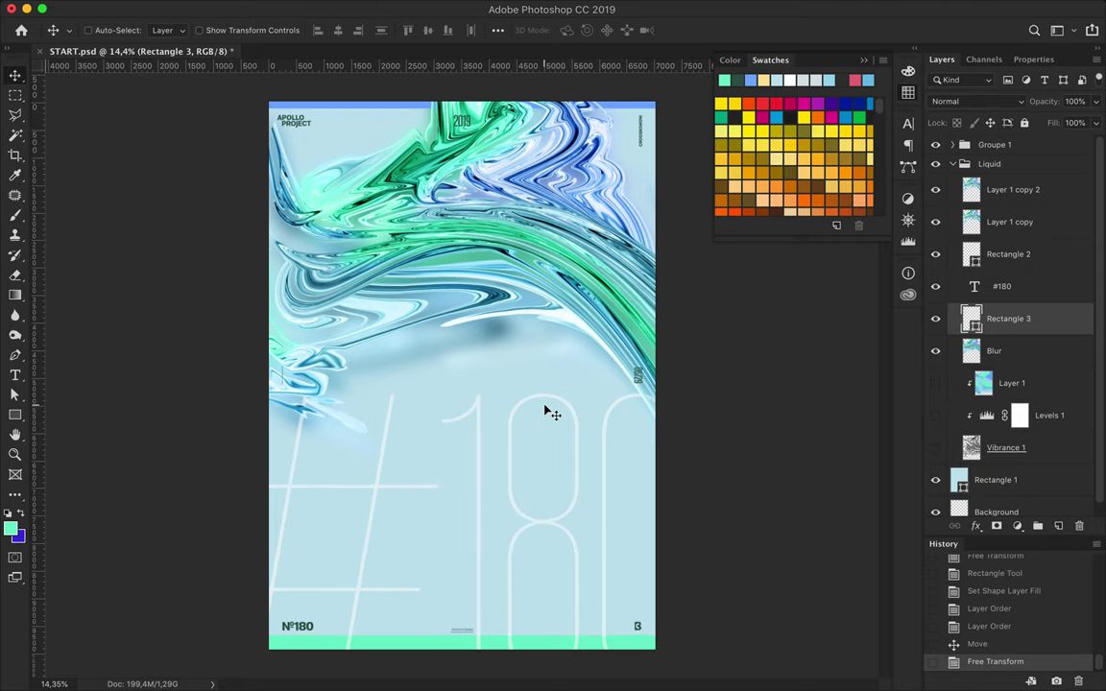